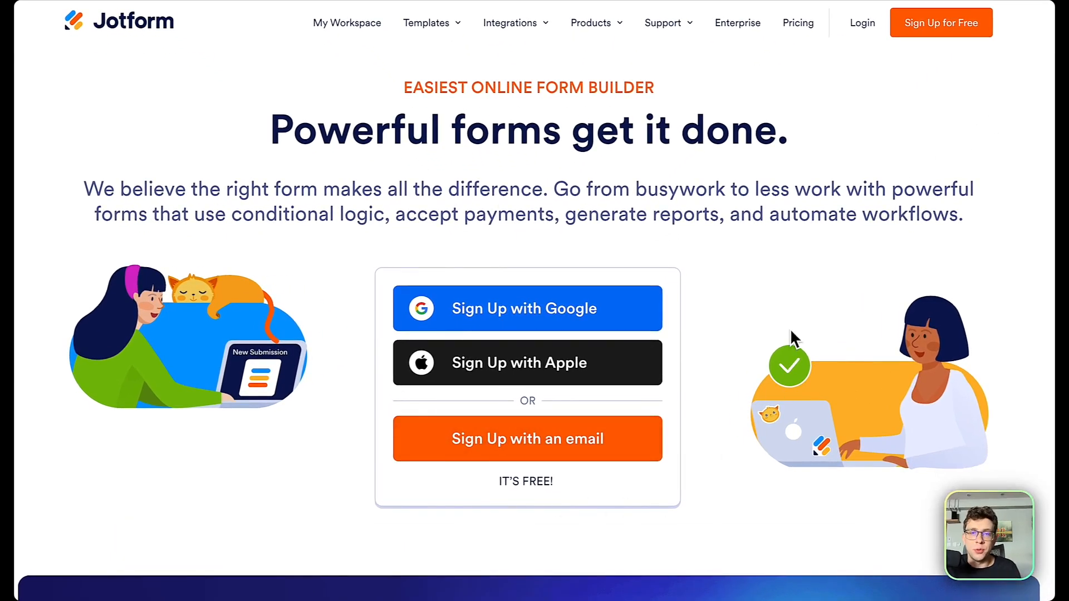
Open Jotform's pricing page and scroll through the Starter, Bronze, Silver and Gold plans.
click(804, 29)
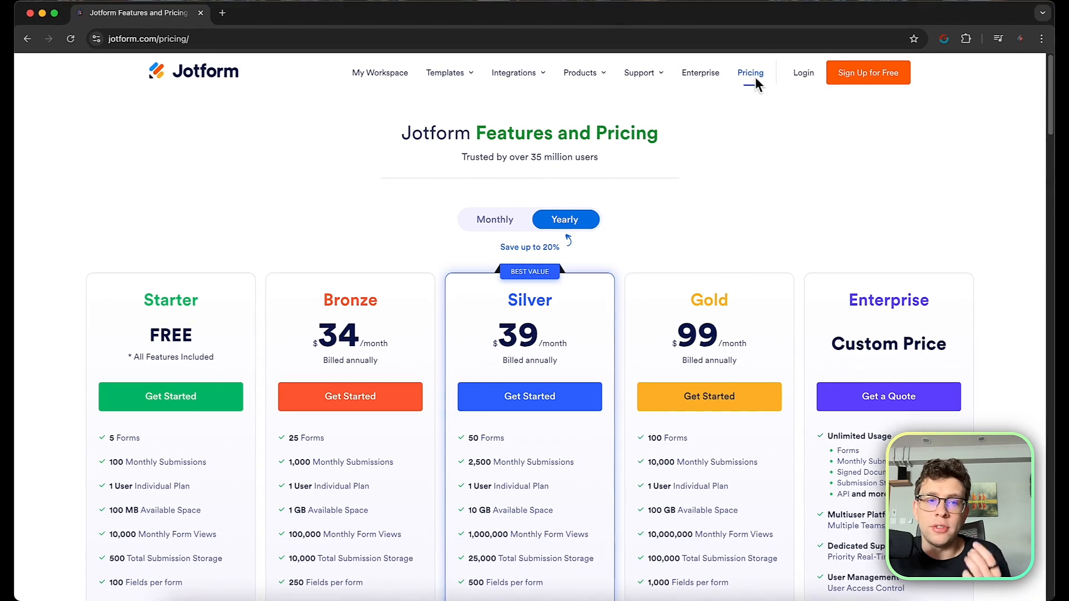
scroll(639, 219, down, 2)
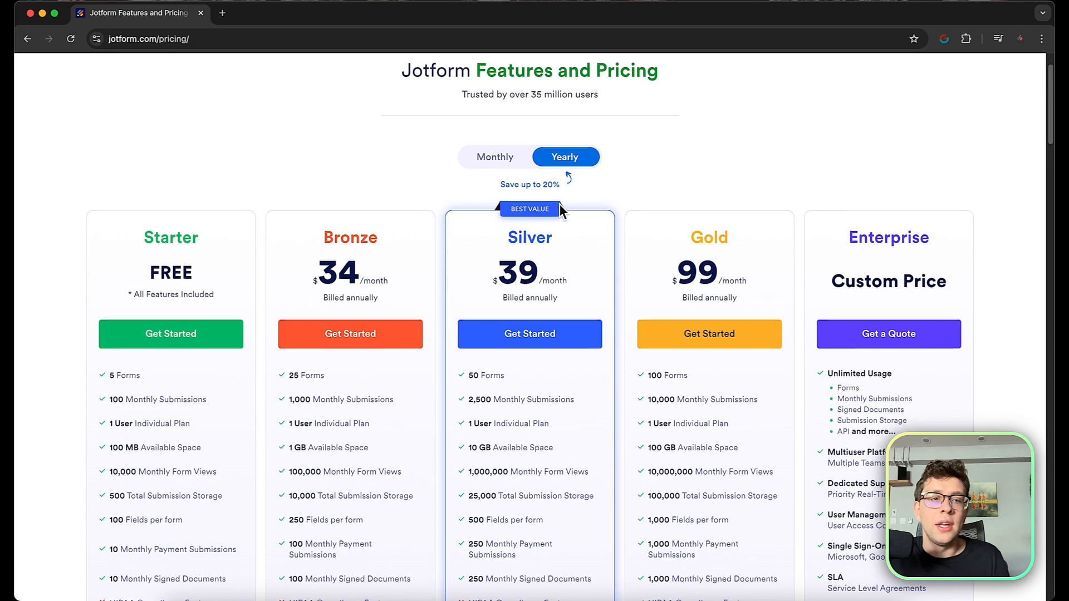
scroll(558, 210, down, 2)
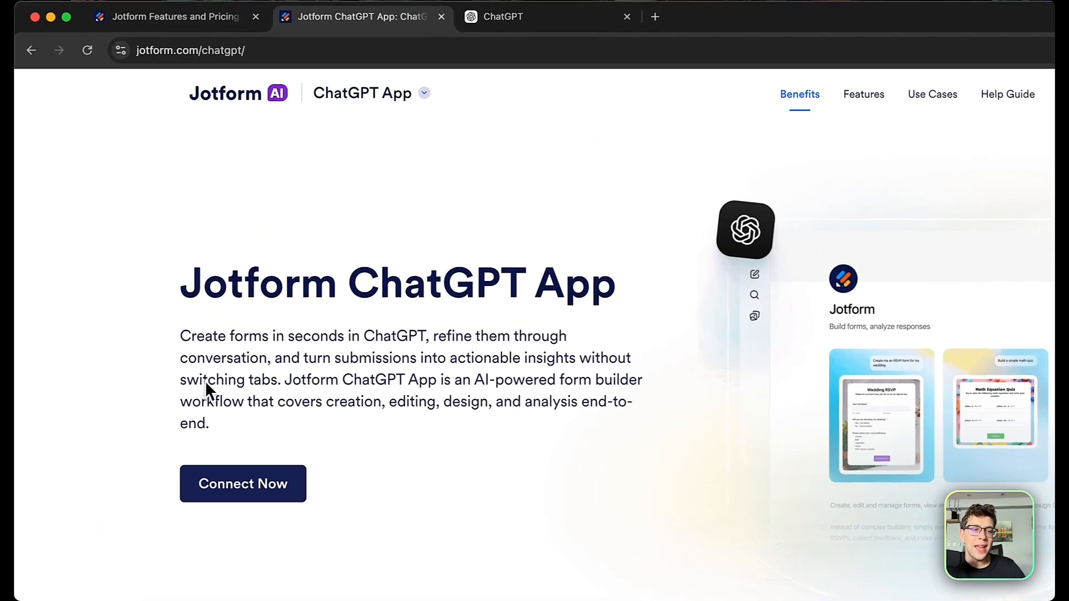
Connect the Jotform app to ChatGPT with memory access, then start a new chat with it.
click(263, 481)
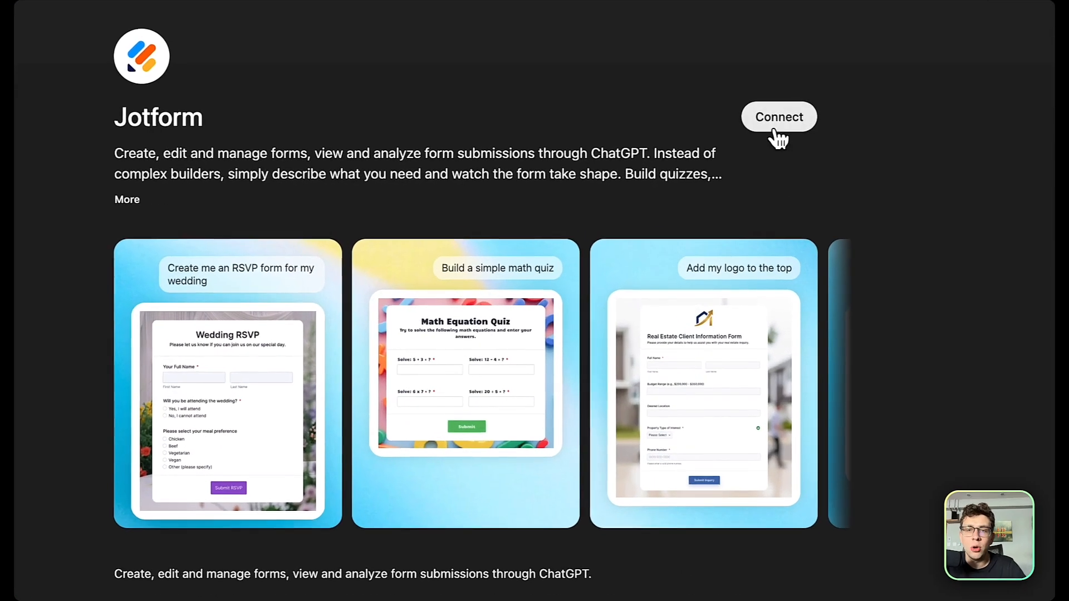
click(744, 153)
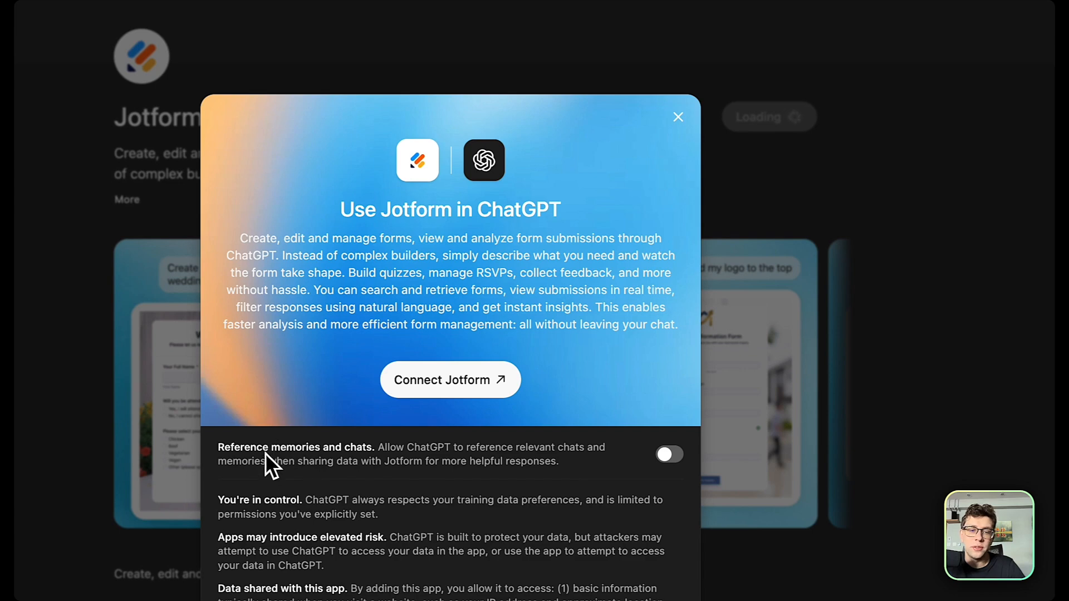
click(670, 455)
click(498, 386)
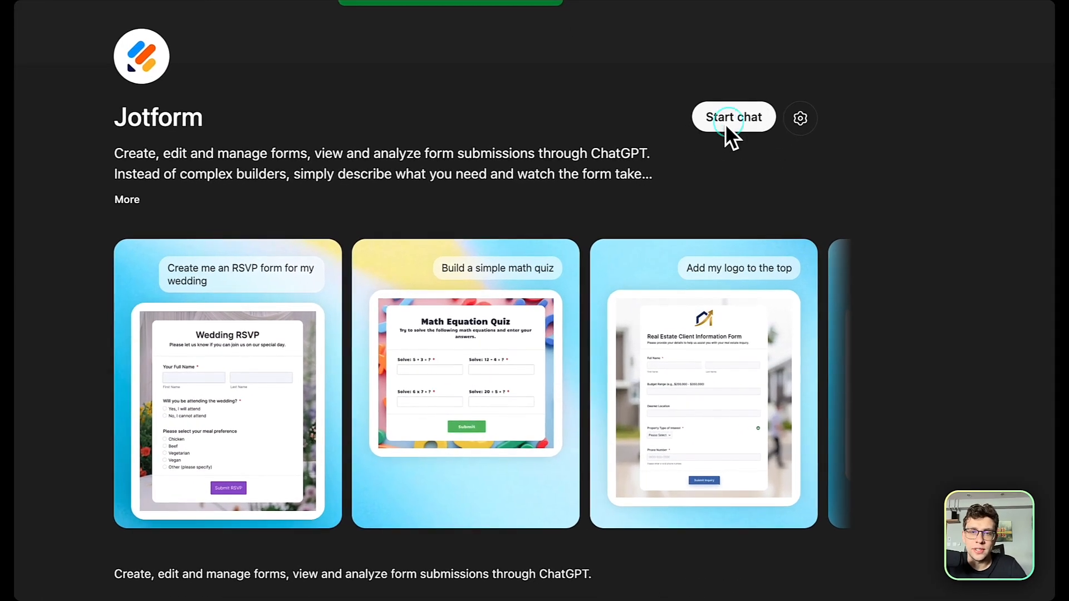
click(731, 124)
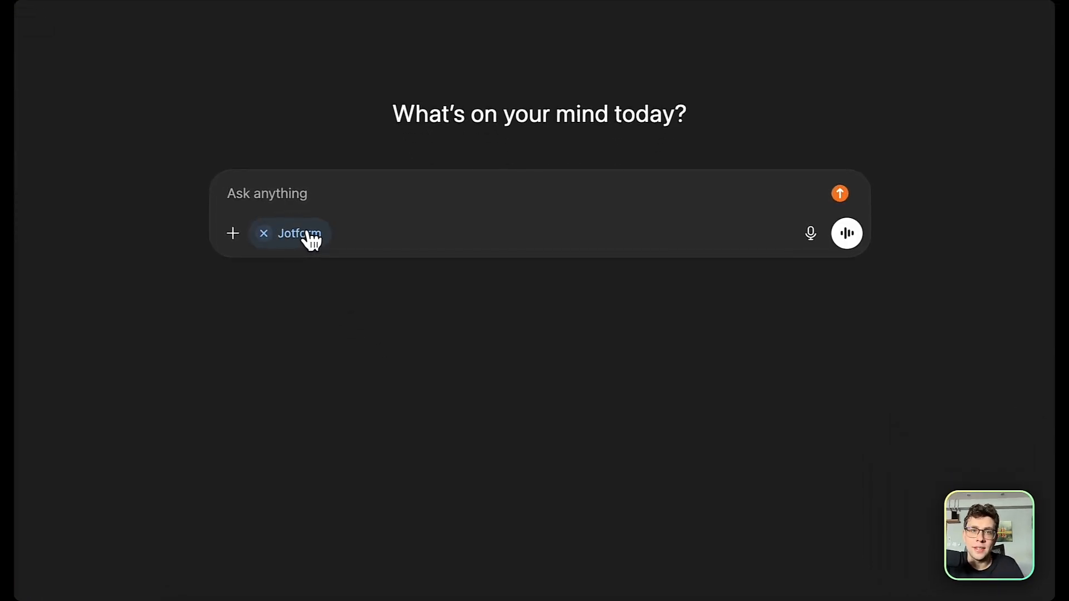
Re-attach Jotform and request a marketing-agency lead form with name, email, company, budget and description fields.
click(268, 234)
click(234, 195)
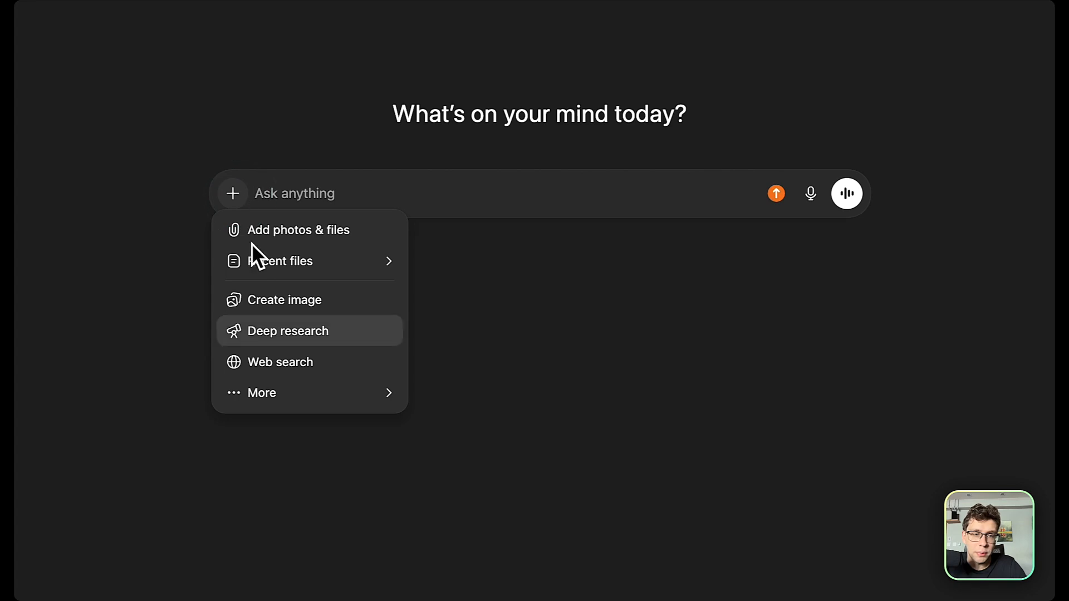
mouse_move(282, 396)
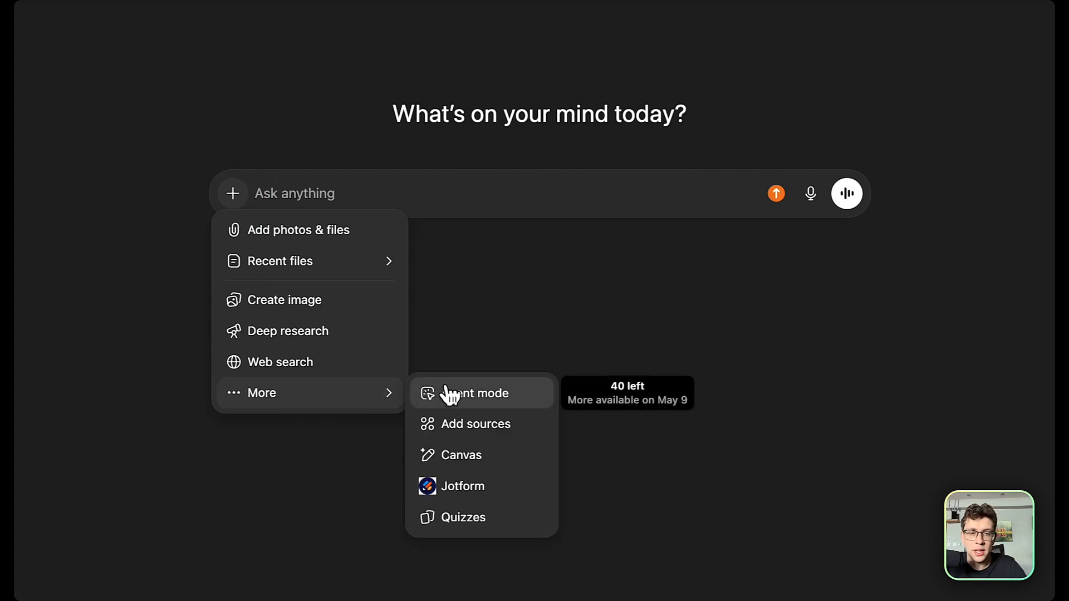
click(466, 483)
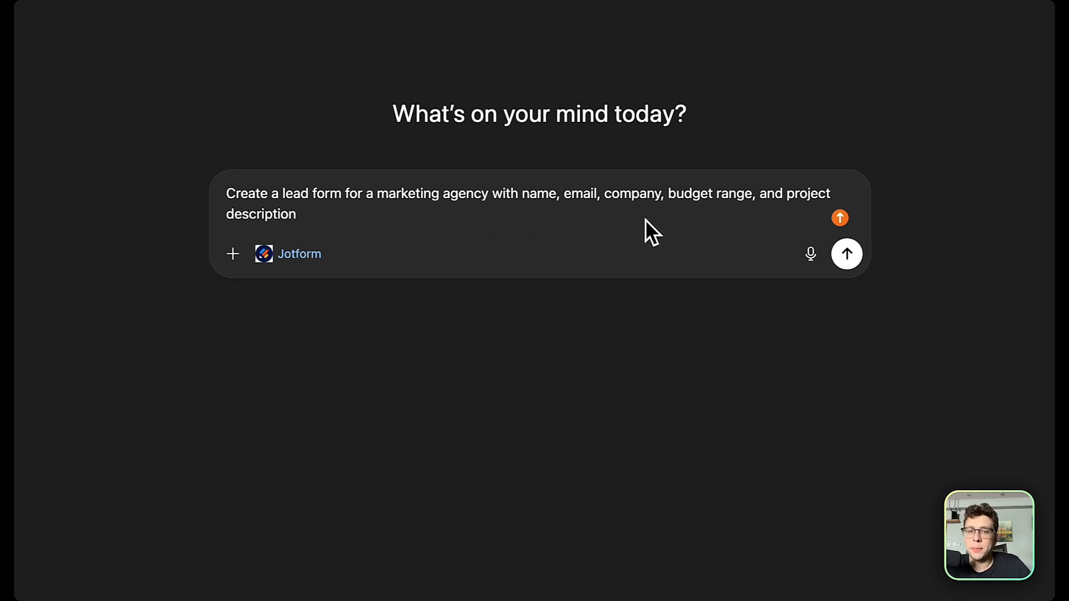
click(846, 264)
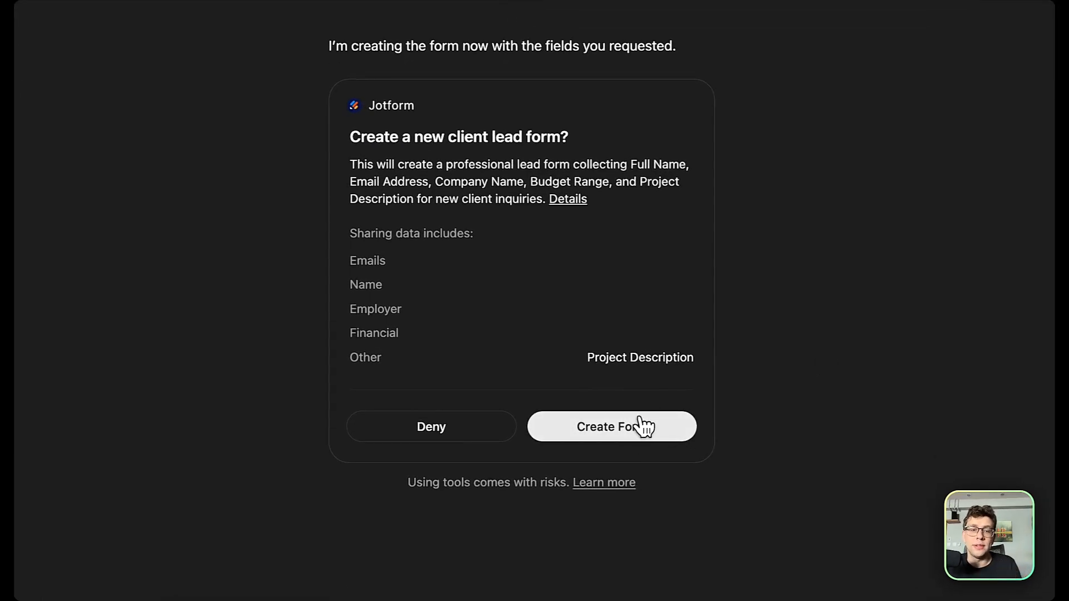
Approve the Client Inquiry Form's creation and scroll its preview, trying the First Name field.
click(643, 426)
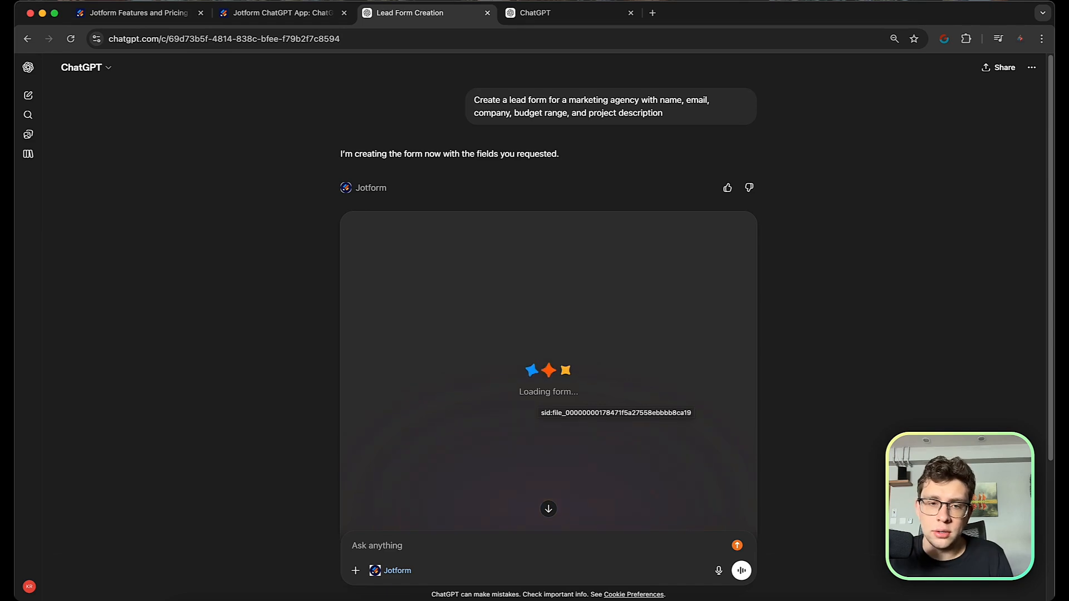
scroll(533, 393, down, 4)
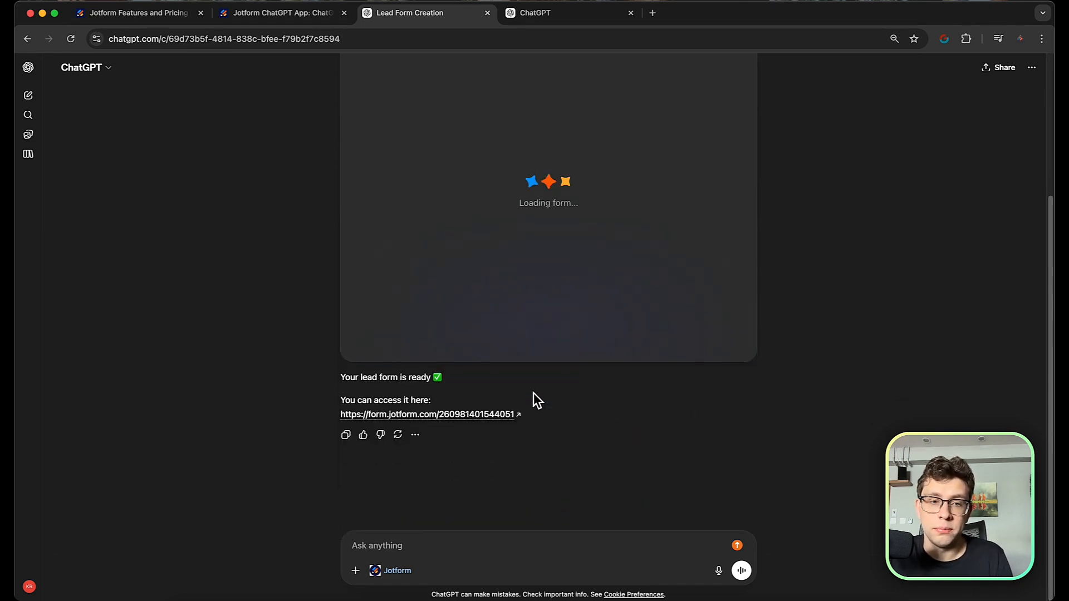
scroll(557, 387, up, 2)
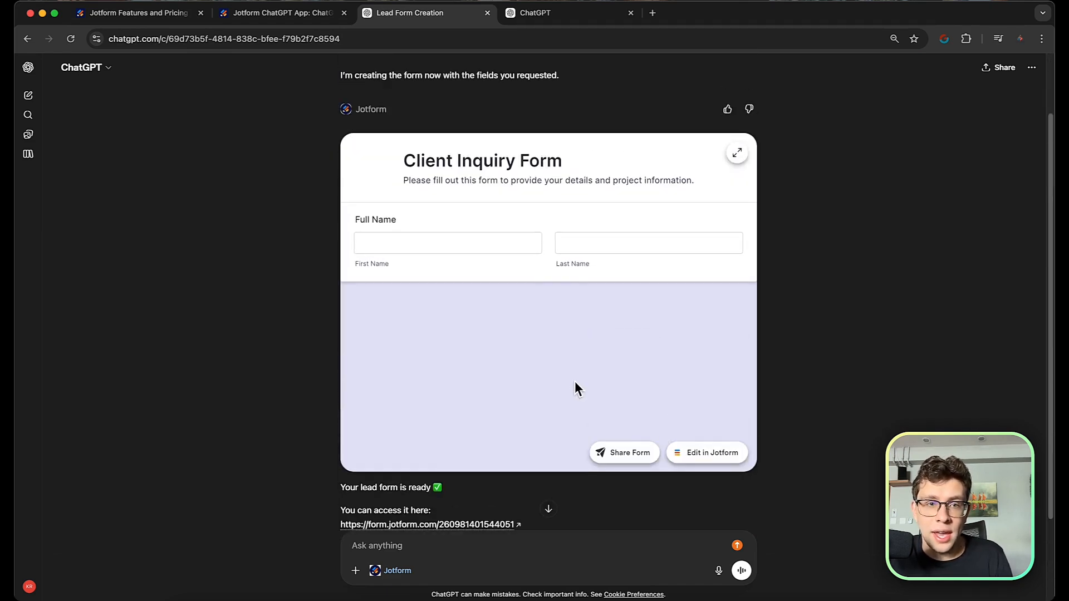
scroll(446, 239, down, 2)
scroll(431, 222, down, 3)
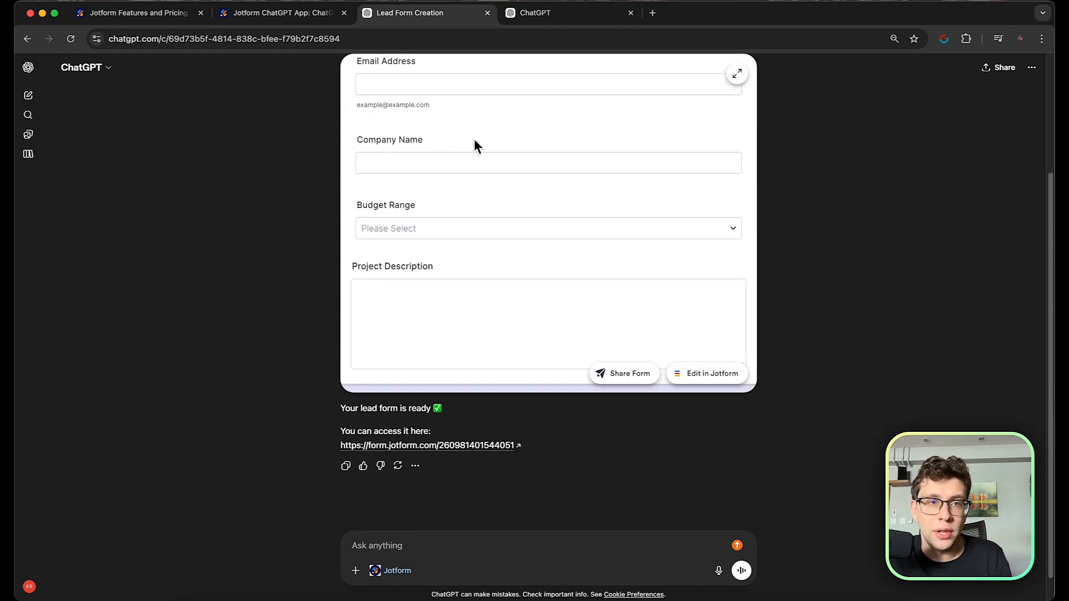
scroll(482, 143, down, 2)
scroll(477, 196, up, 3)
scroll(478, 196, up, 2)
click(442, 136)
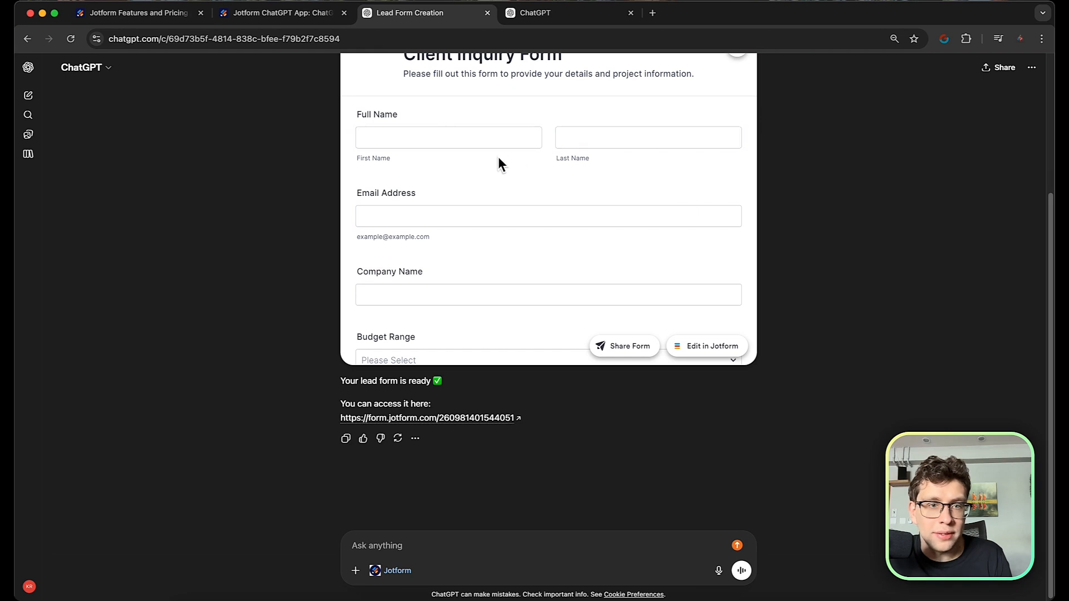
scroll(424, 223, down, 1)
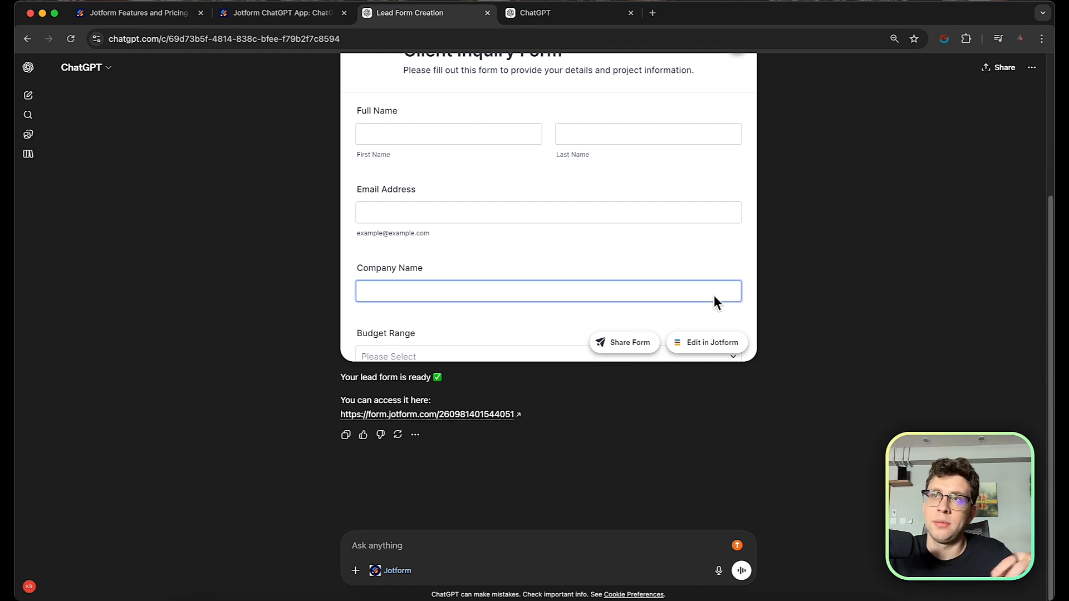
Open the Client Inquiry Form in Jotform's builder and check its Settings before returning to Build.
click(715, 344)
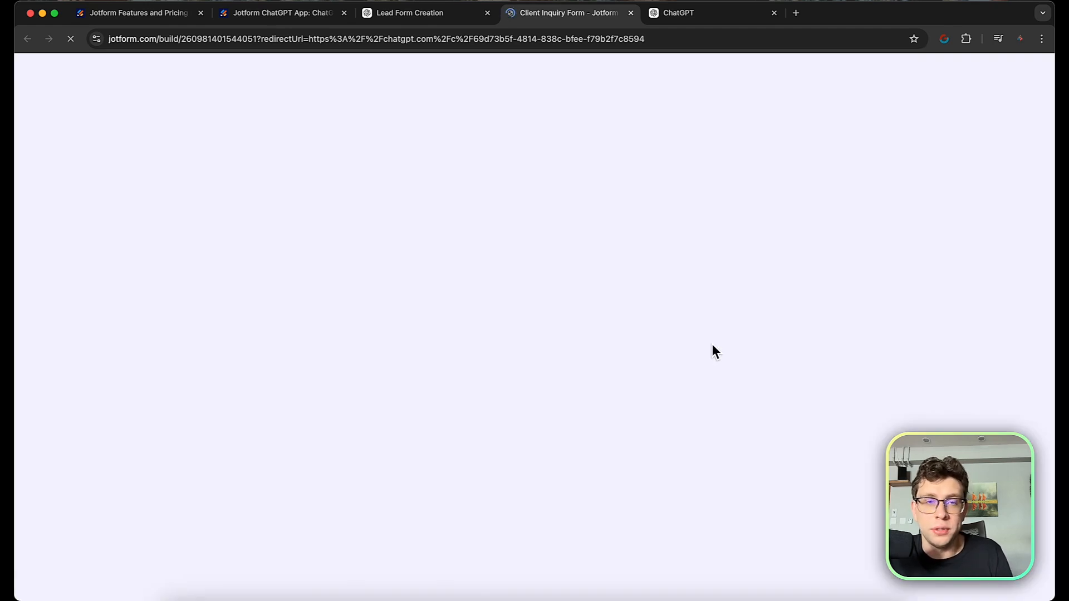
scroll(581, 271, down, 5)
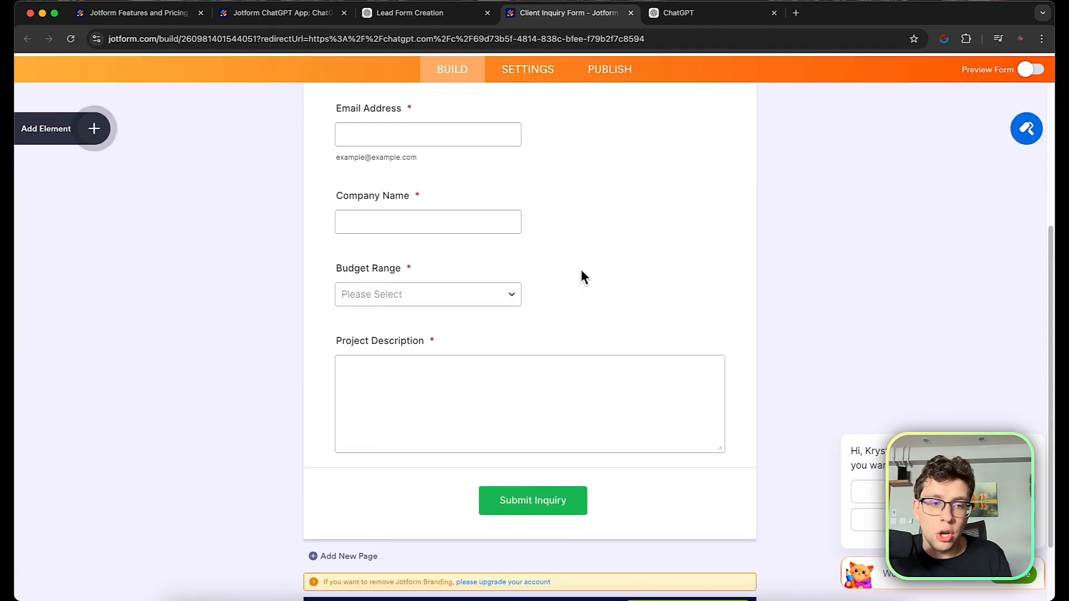
scroll(581, 273, up, 3)
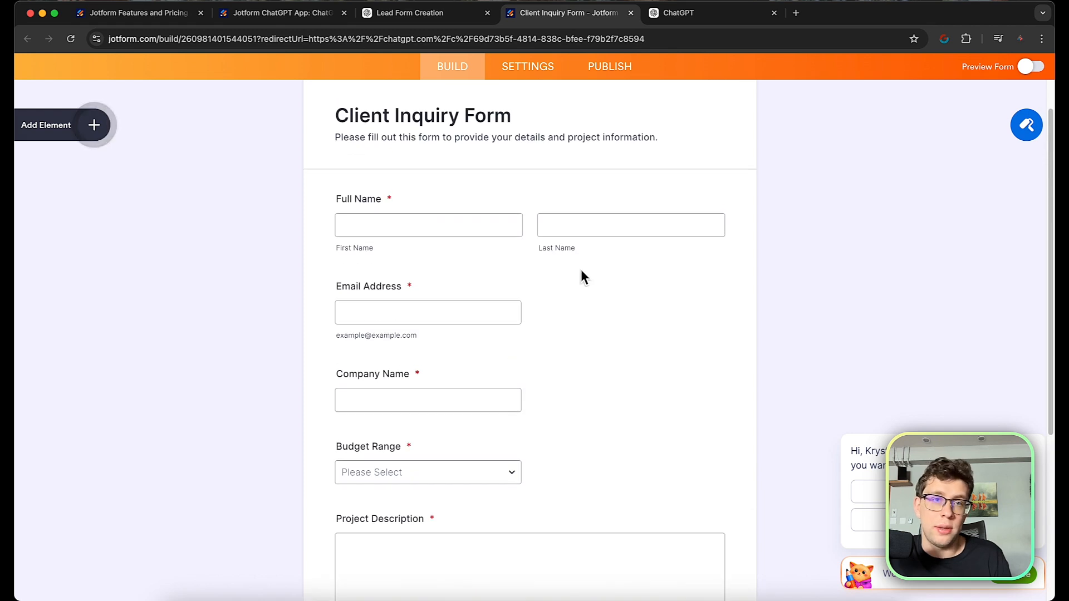
click(522, 72)
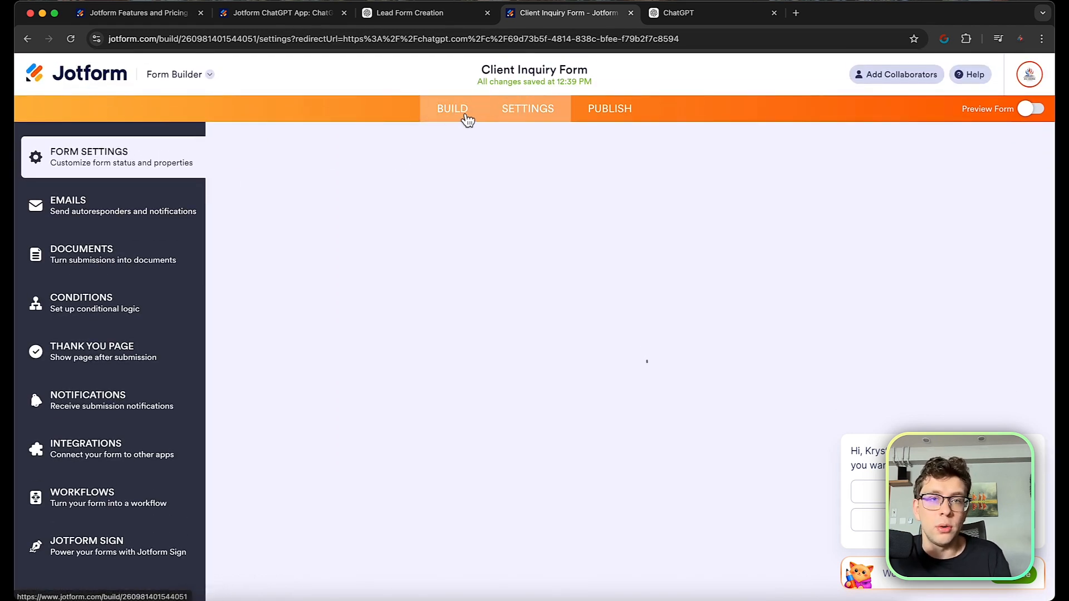
click(466, 114)
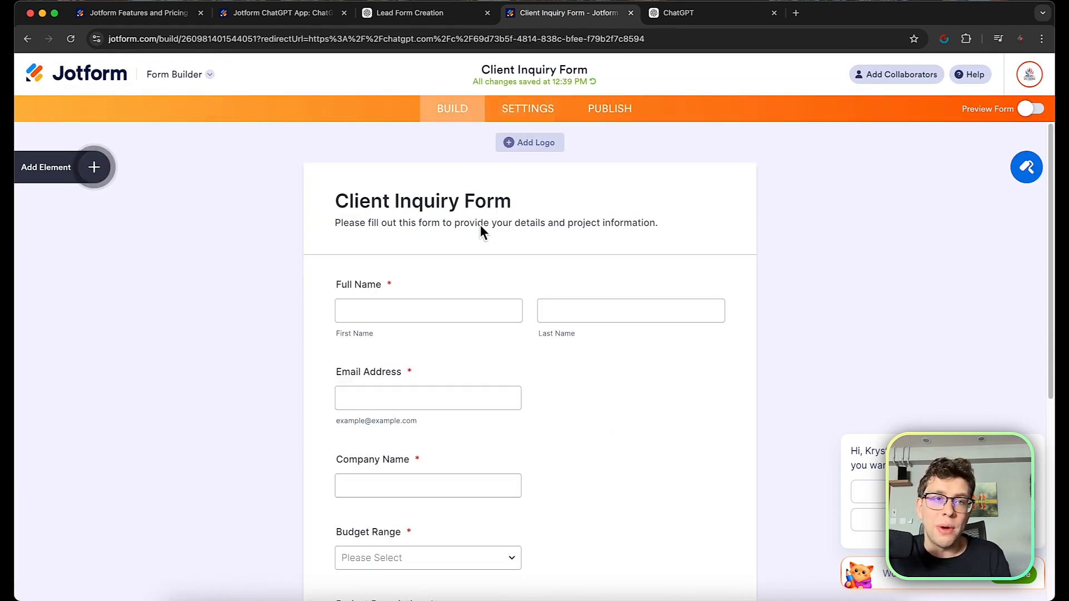
scroll(479, 224, down, 1)
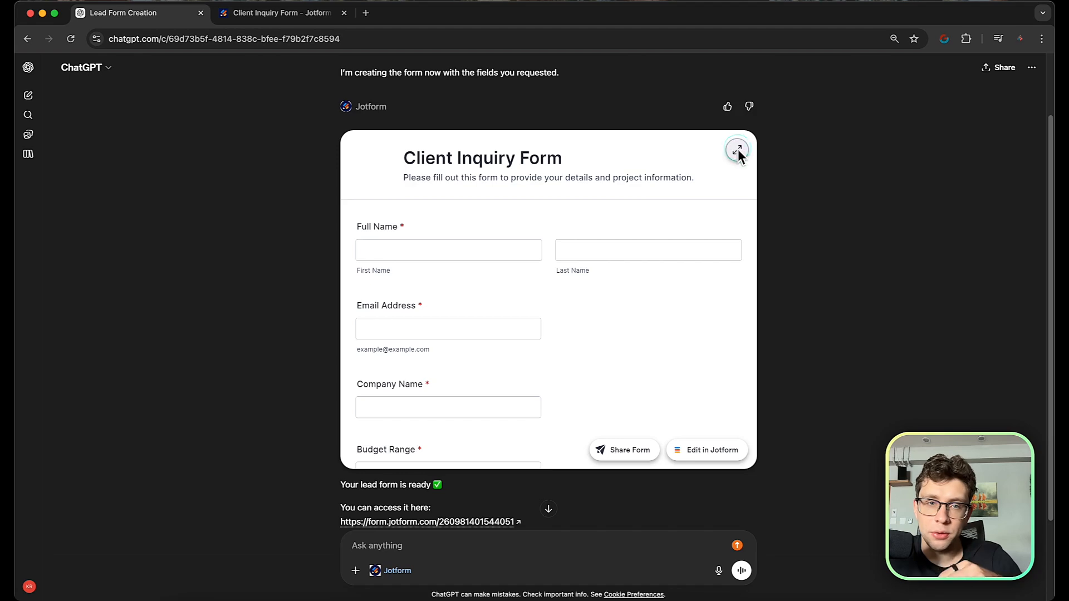
click(737, 150)
scroll(685, 181, down, 2)
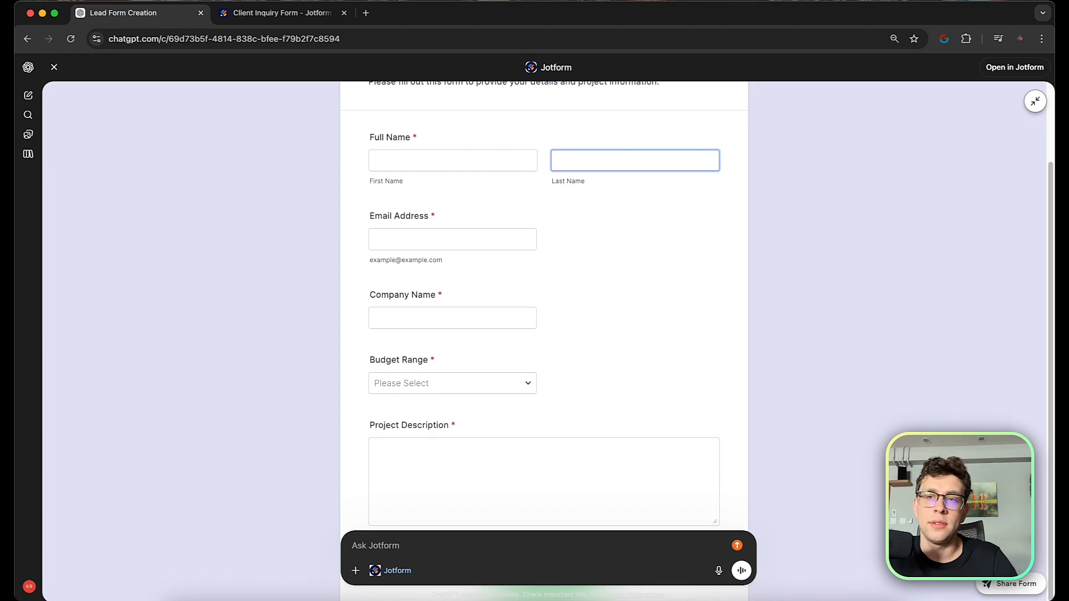
click(1034, 102)
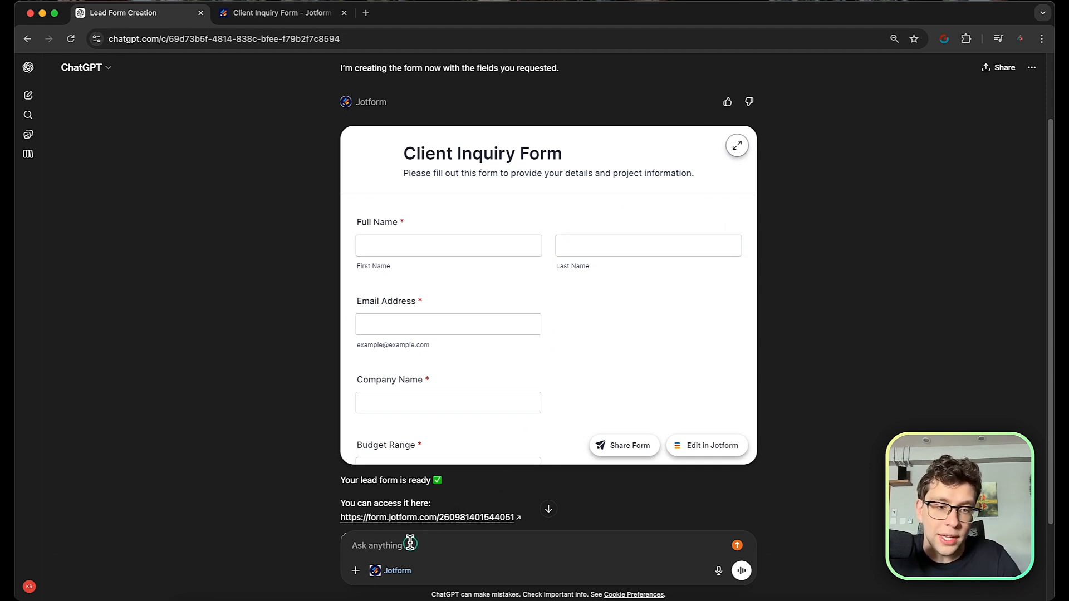
Request a Service Needed dropdown and light blue background, approve it, and view the form full-size.
scroll(453, 417, down, 1)
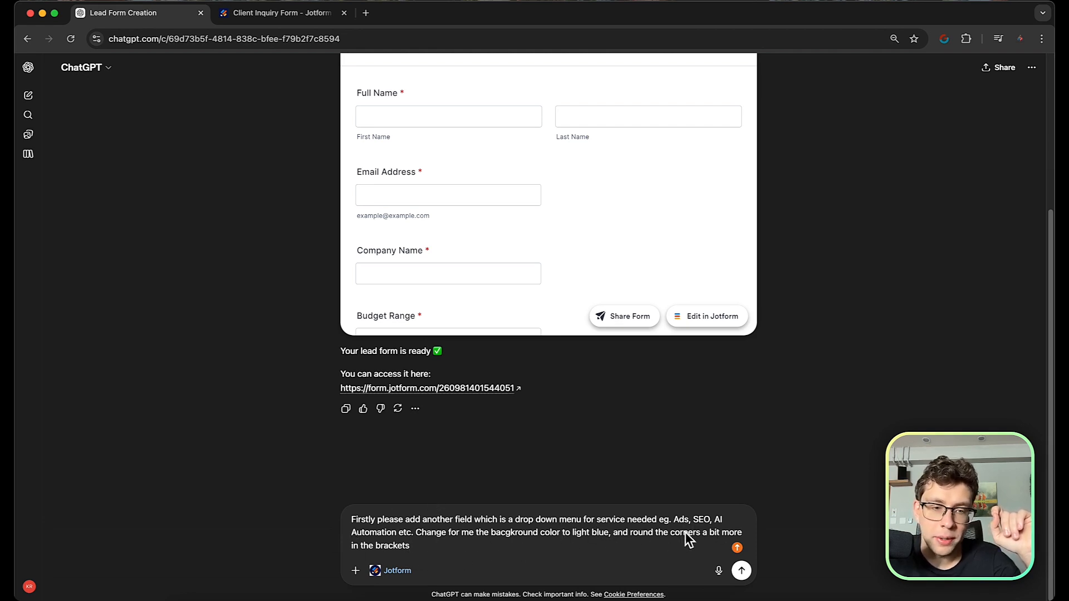
click(738, 566)
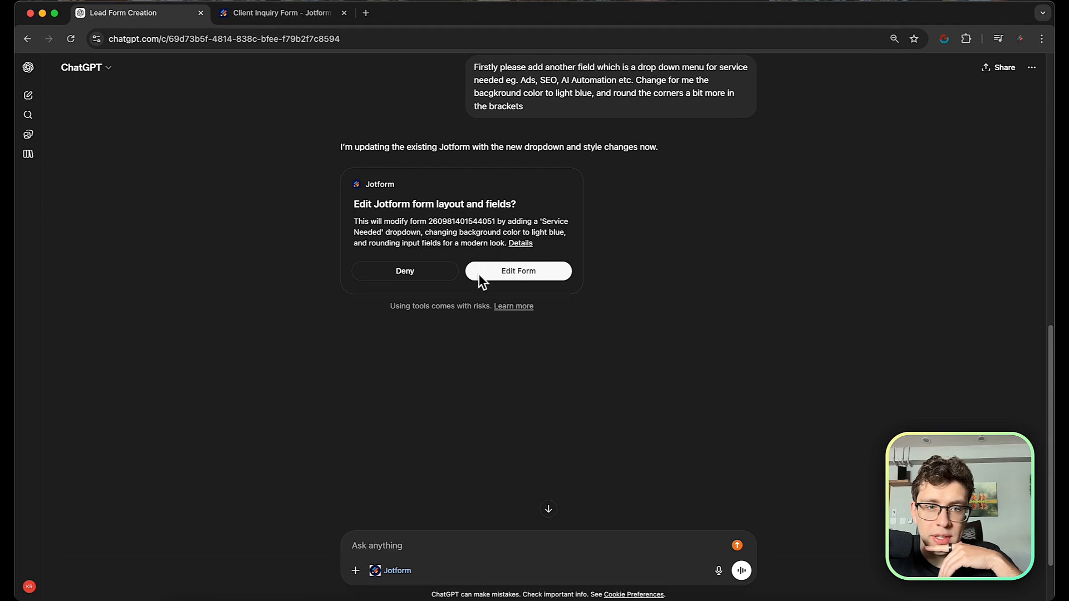
click(538, 279)
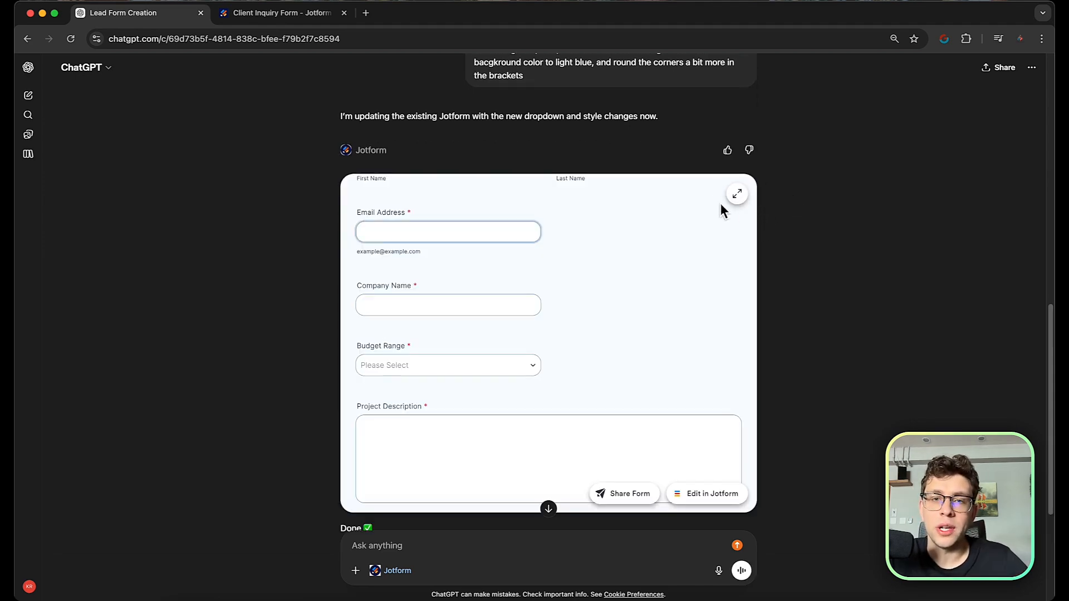
click(740, 194)
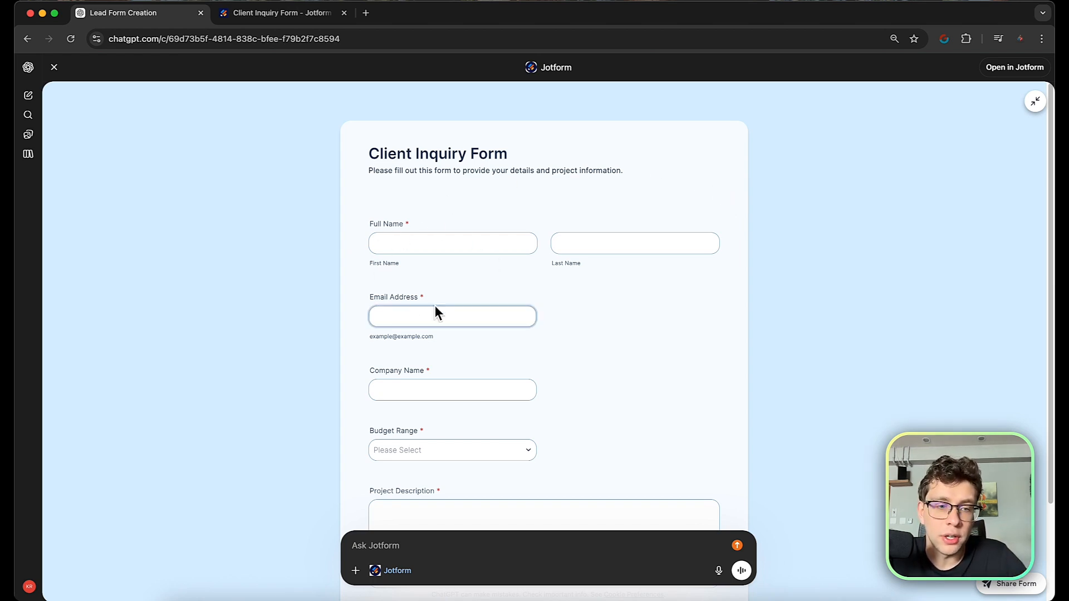
scroll(525, 310, down, 3)
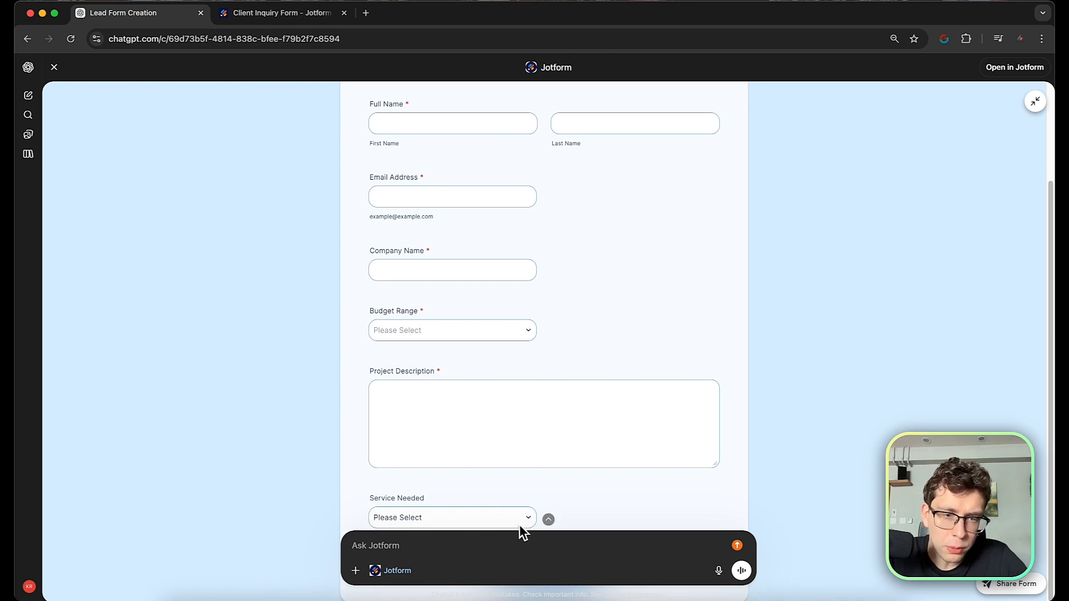
In Jotform, inspect Service Needed's choices and drag it above, then back below, Project Description.
click(988, 78)
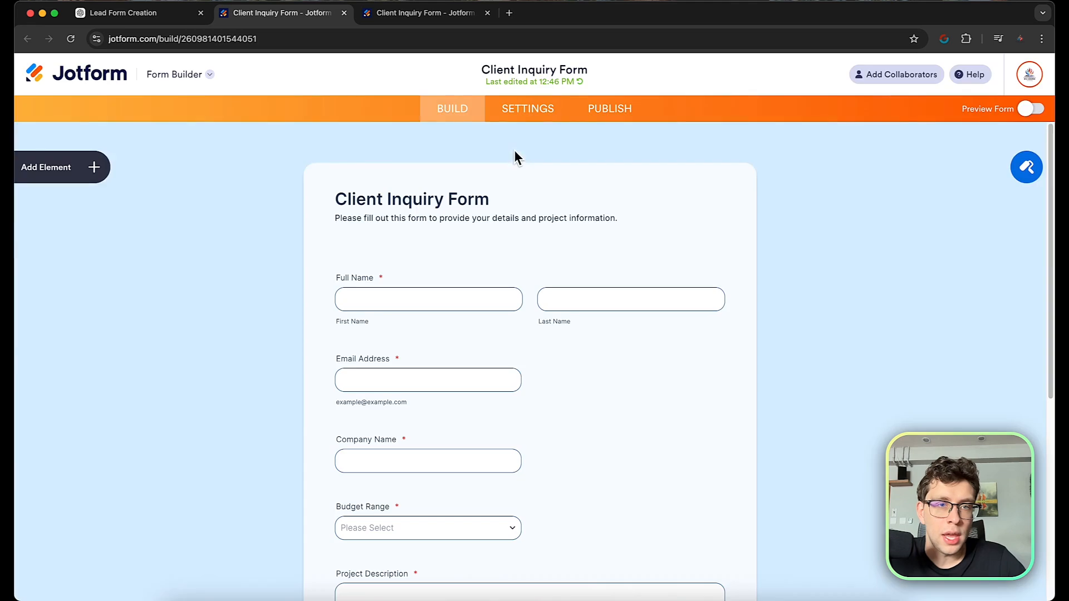
scroll(491, 346, down, 7)
click(446, 369)
click(449, 367)
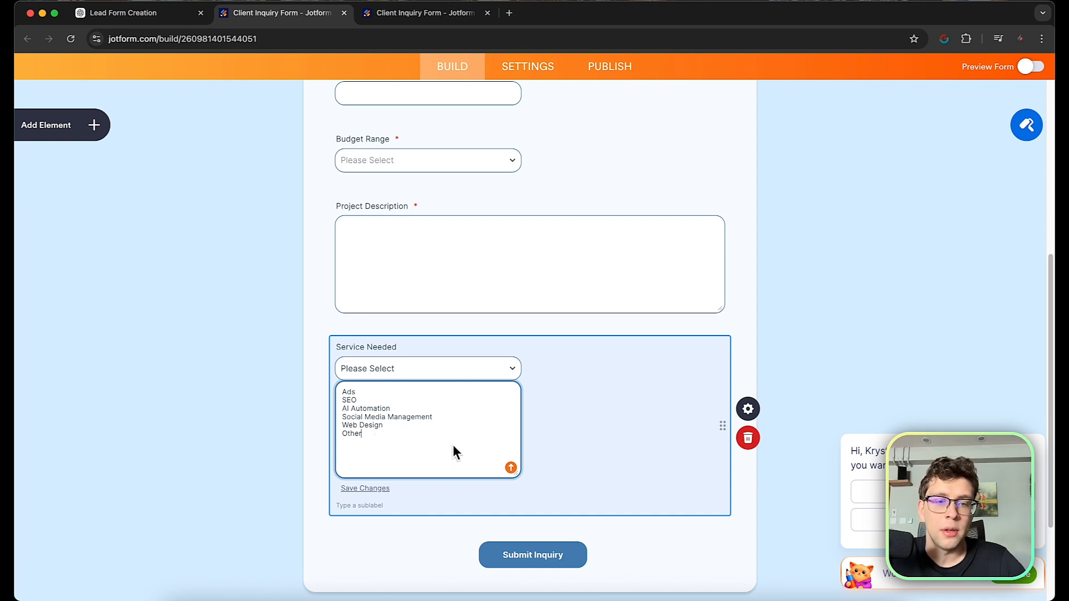
click(774, 402)
drag(492, 370, 649, 301)
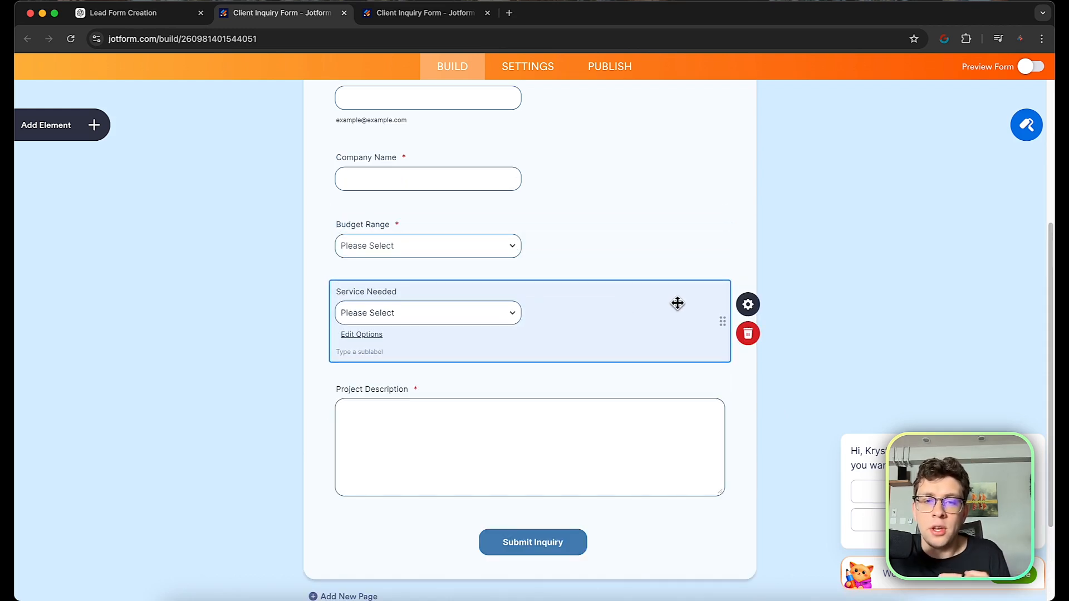
drag(673, 305, 661, 454)
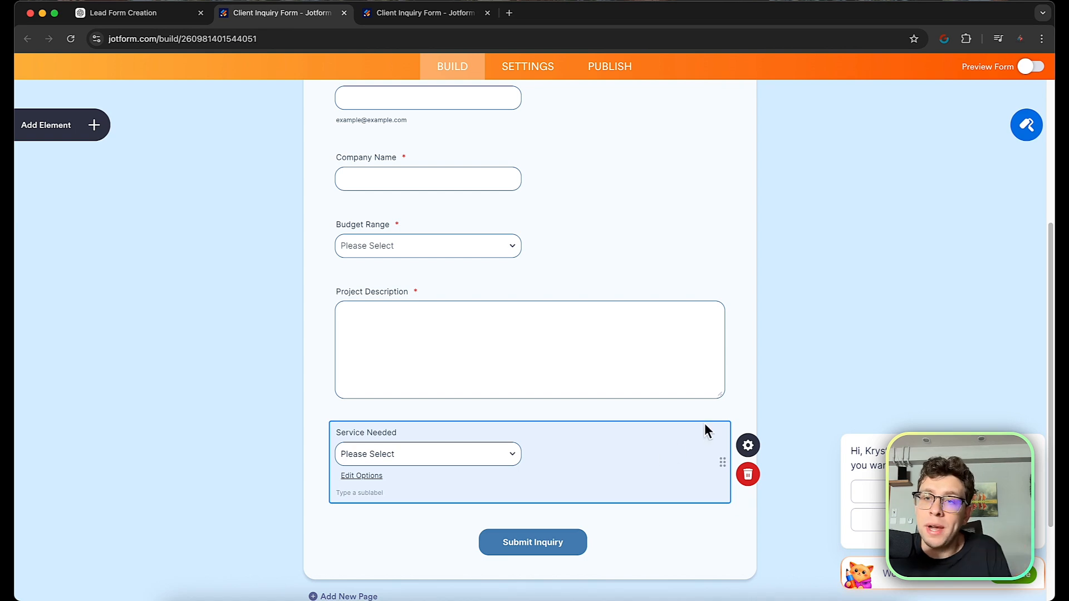
In the Form Designer, try the beige colour scheme with a darker beige form colour.
click(1026, 125)
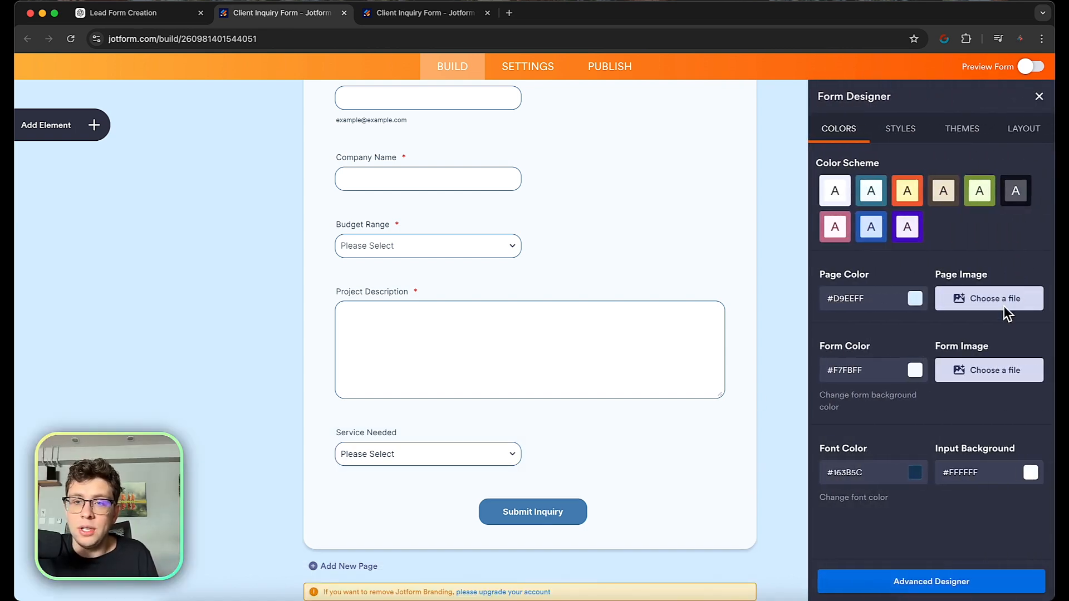
click(956, 458)
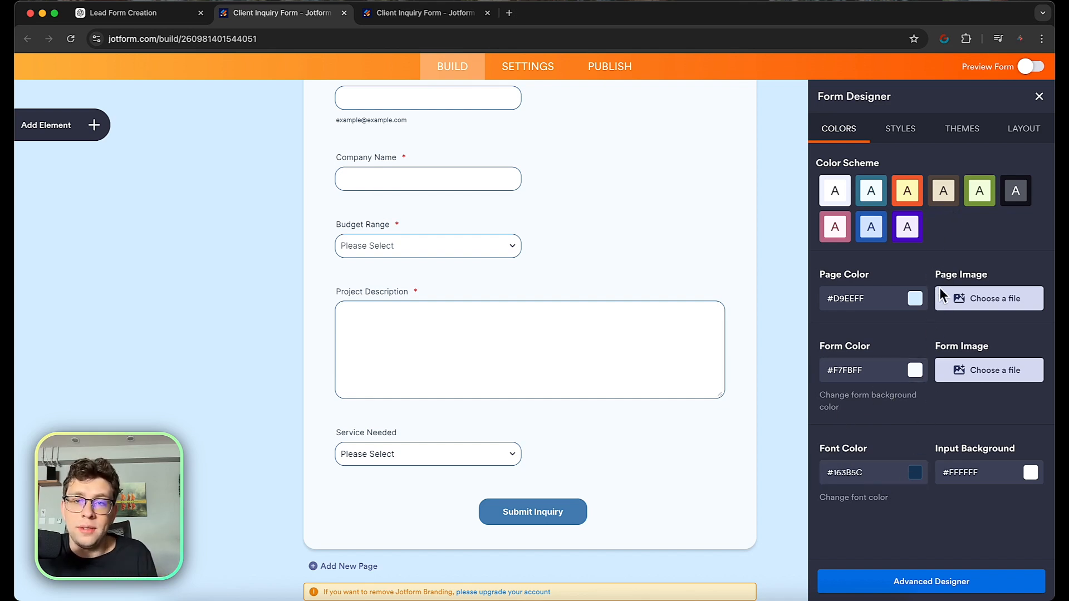
click(943, 192)
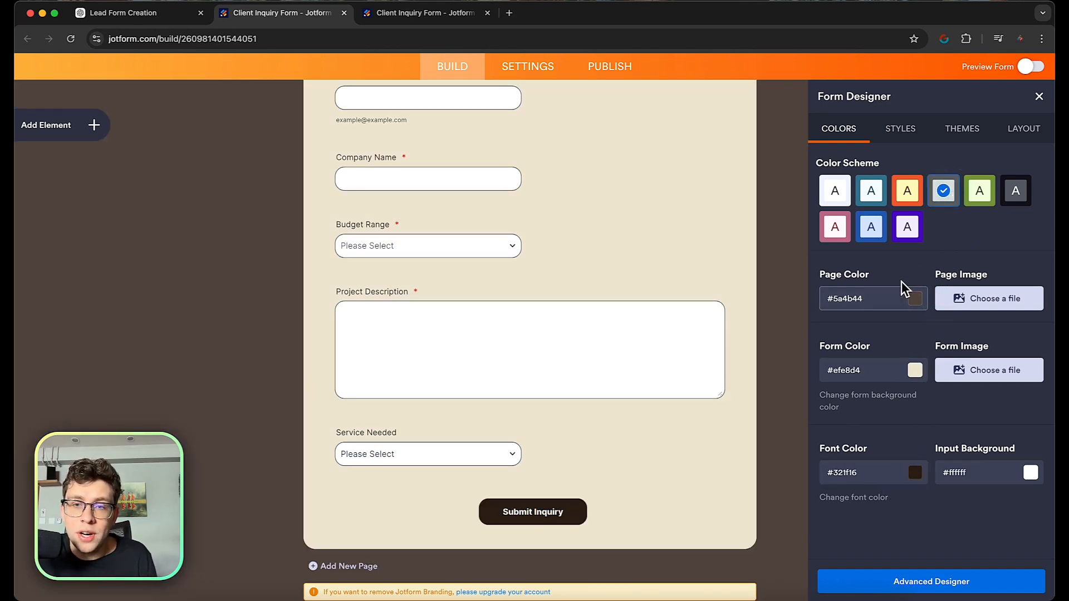
click(915, 370)
drag(907, 389, 822, 410)
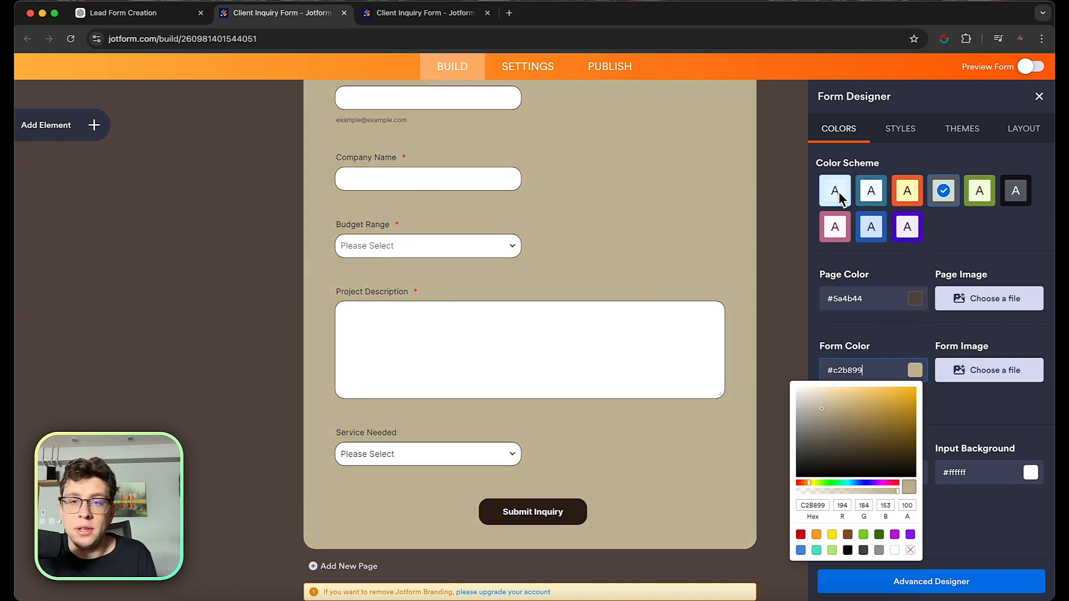
Browse the Styles, Themes and Layout options, then apply the first light colour scheme.
click(900, 129)
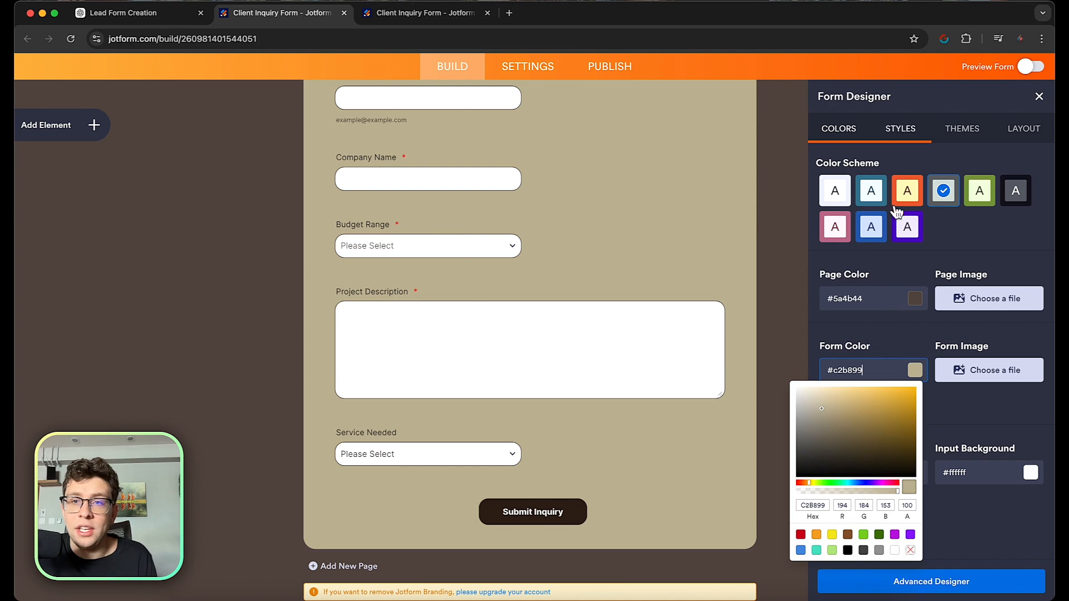
click(983, 136)
click(1027, 132)
click(851, 131)
click(834, 190)
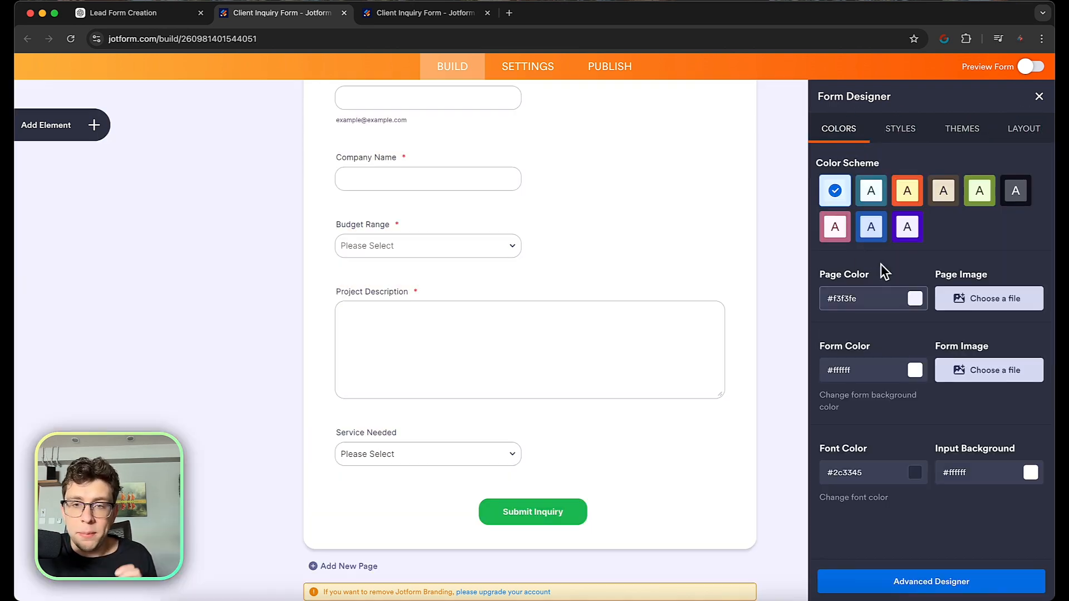
scroll(590, 219, down, 6)
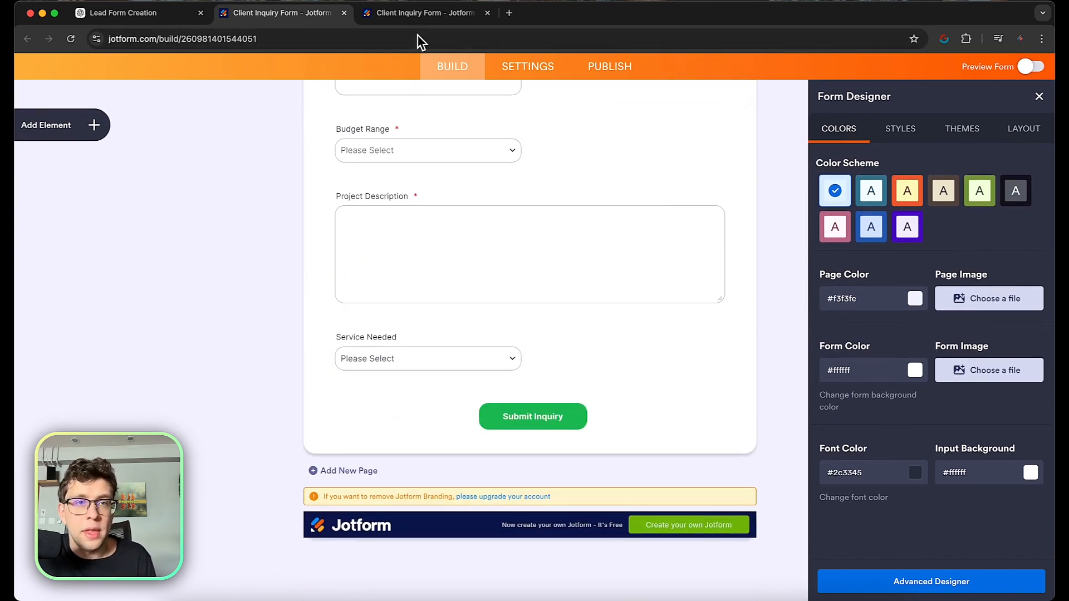
Ask ChatGPT to fill the Client Inquiry Form with sample data and approve the submission.
click(151, 13)
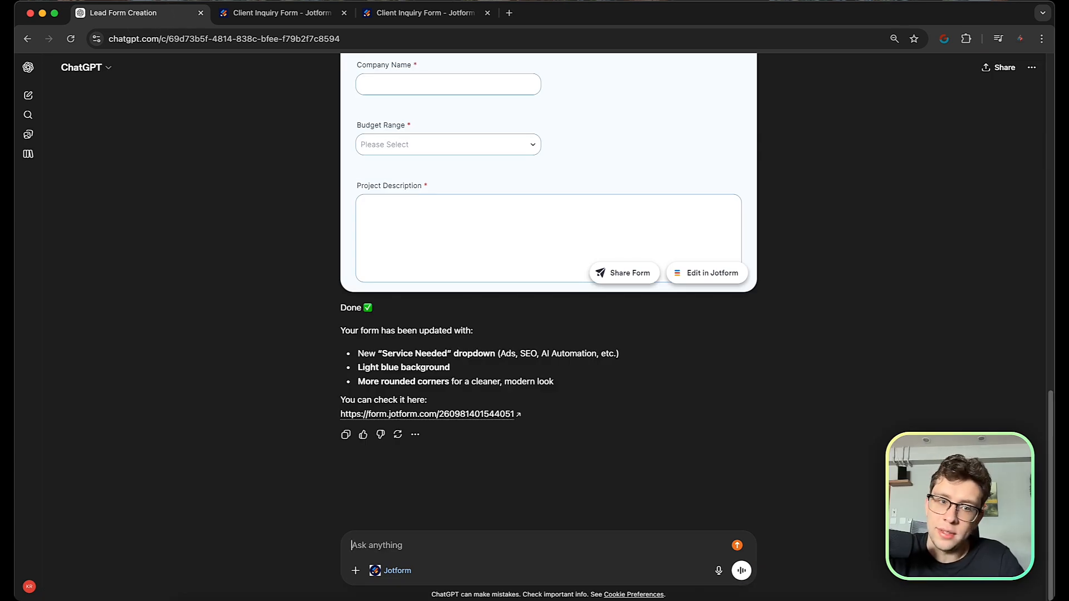
text(Please fulfill that for)
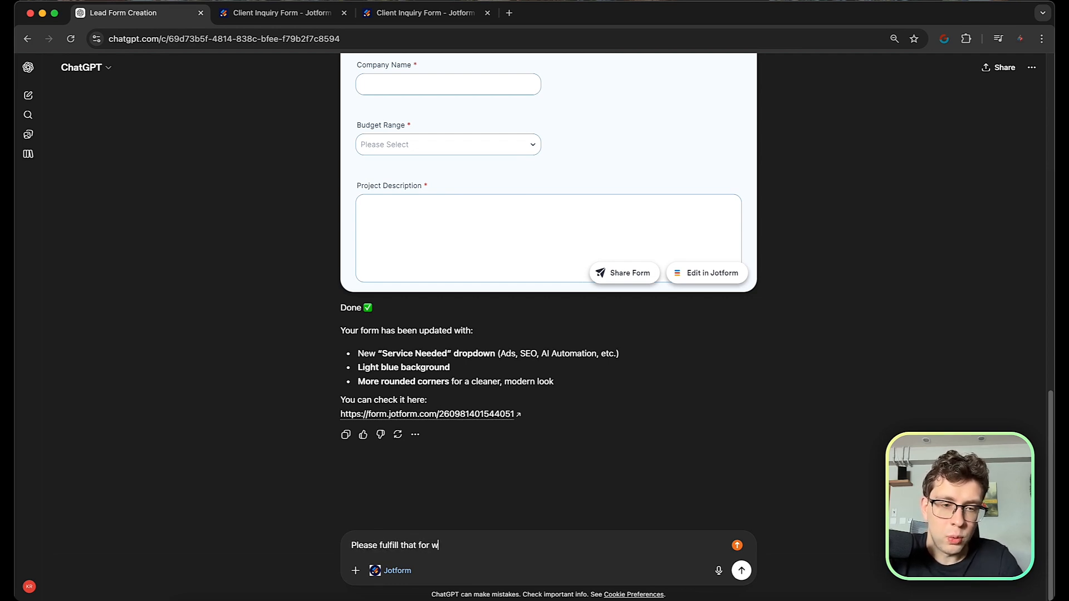
text( with a smaple data for me)
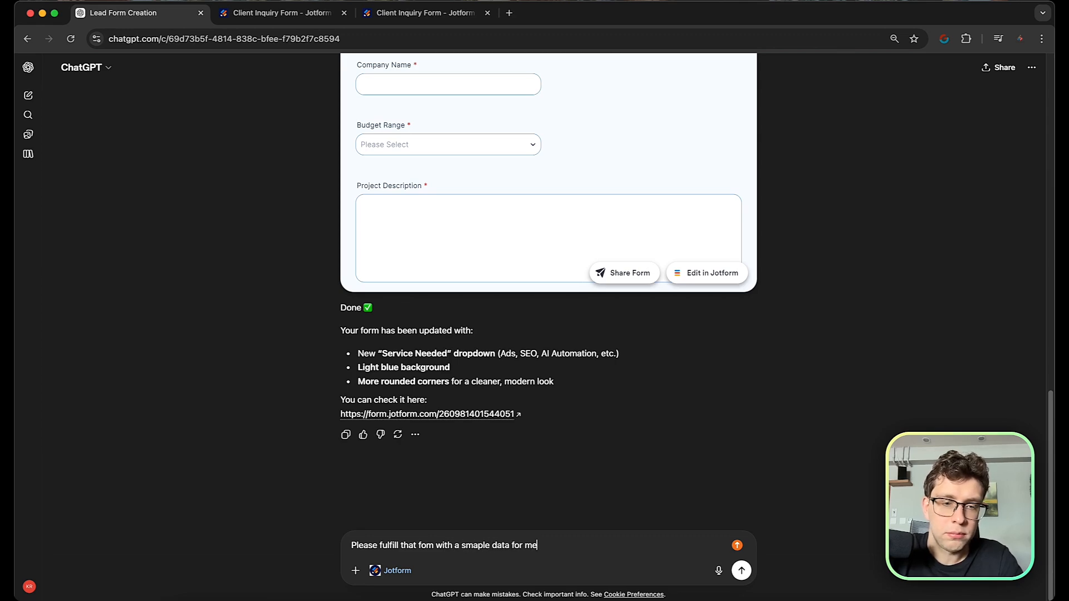
key(Return)
drag(412, 287, 353, 285)
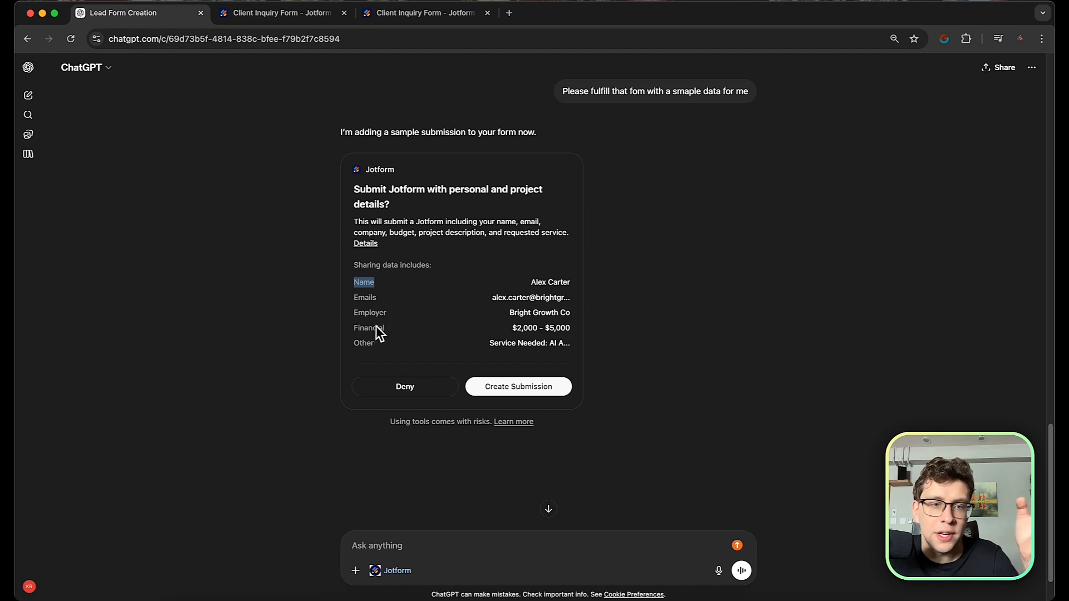
click(510, 389)
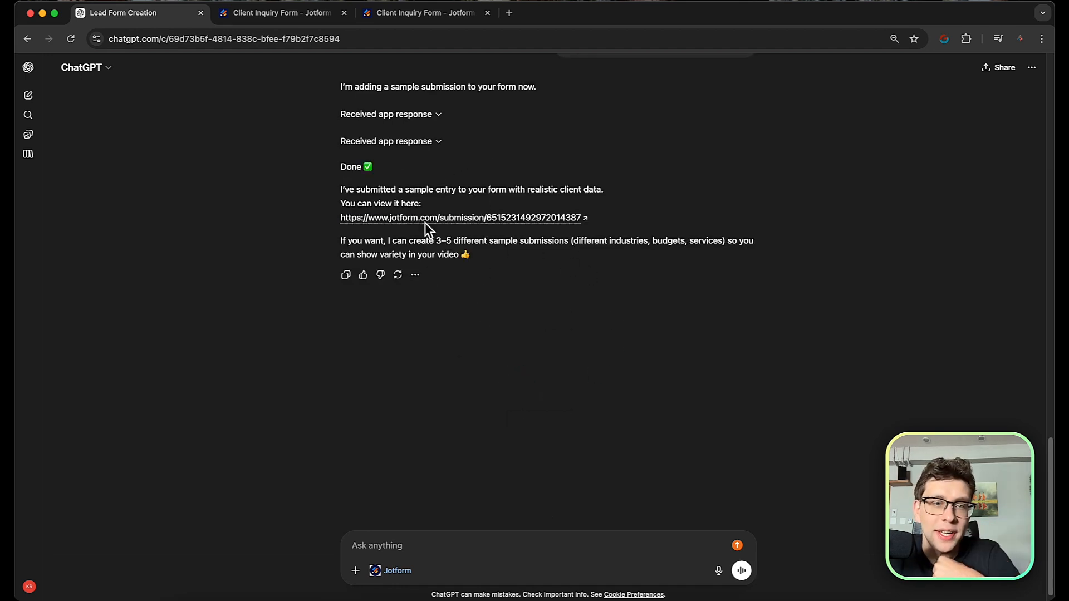
scroll(417, 177, up, 1)
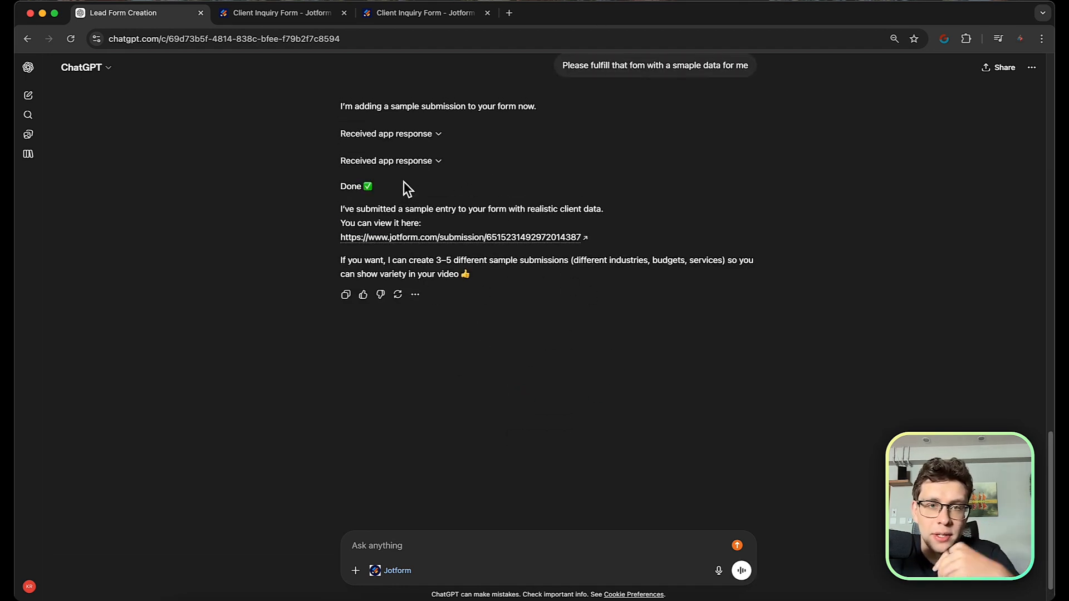
Resend the earlier sample-data request with 'once again' appended.
triple_click(646, 65)
key(cmd+c)
click(444, 534)
key(cmd+v)
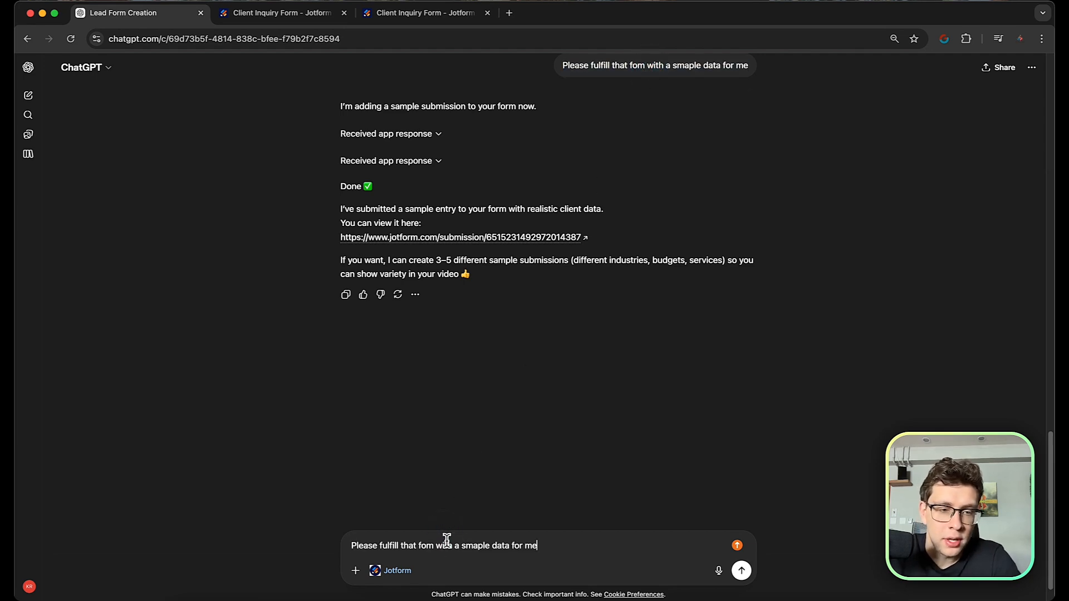
text(once again)
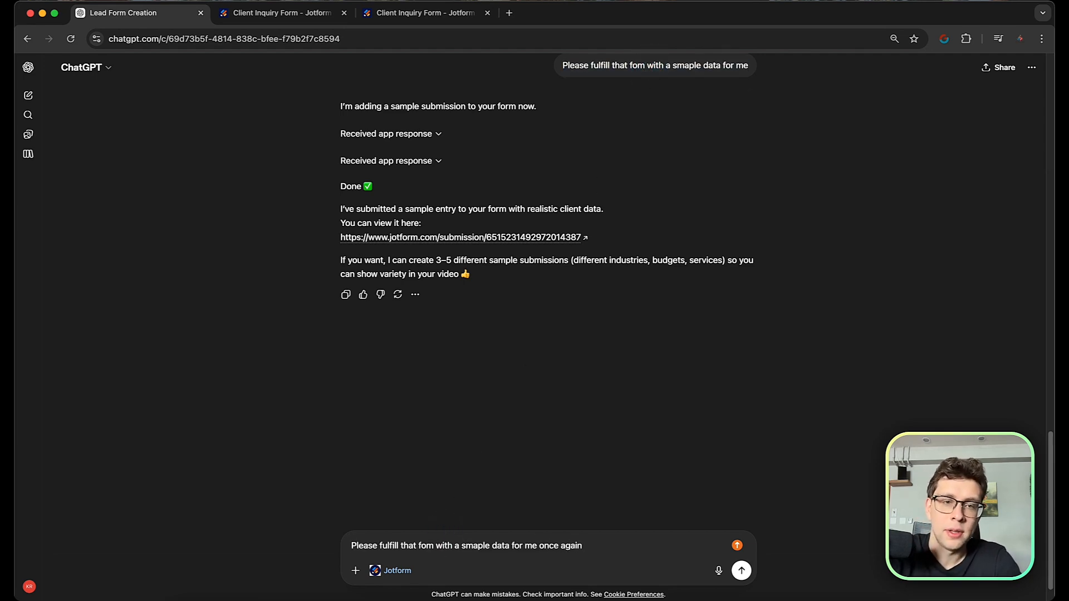
key(Return)
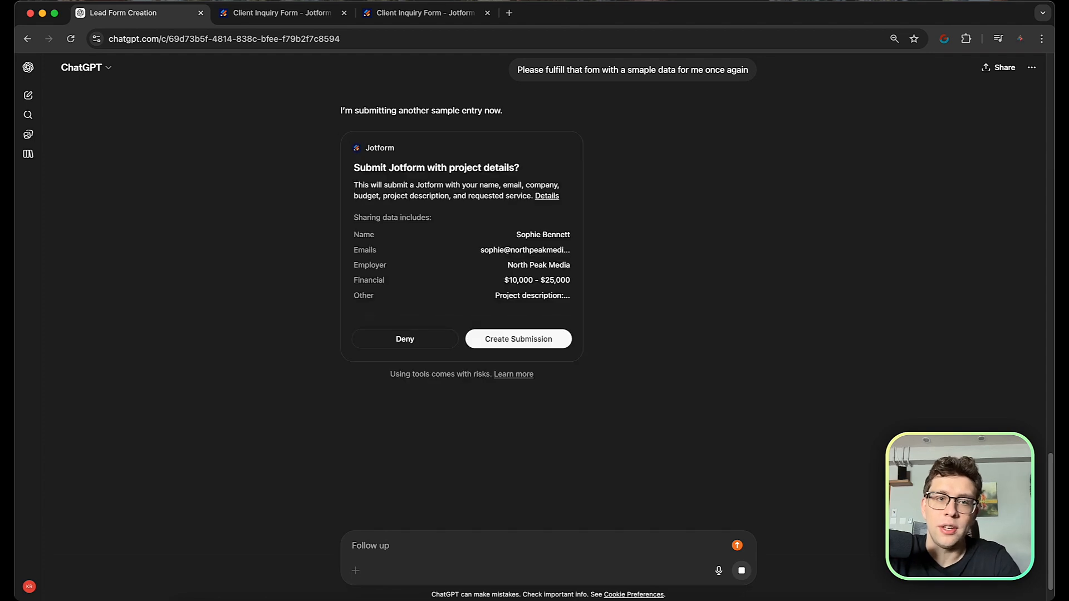
Approve the second sample submission and type 'Please show me all submissions in that form'.
click(481, 346)
click(437, 544)
text(Please show me)
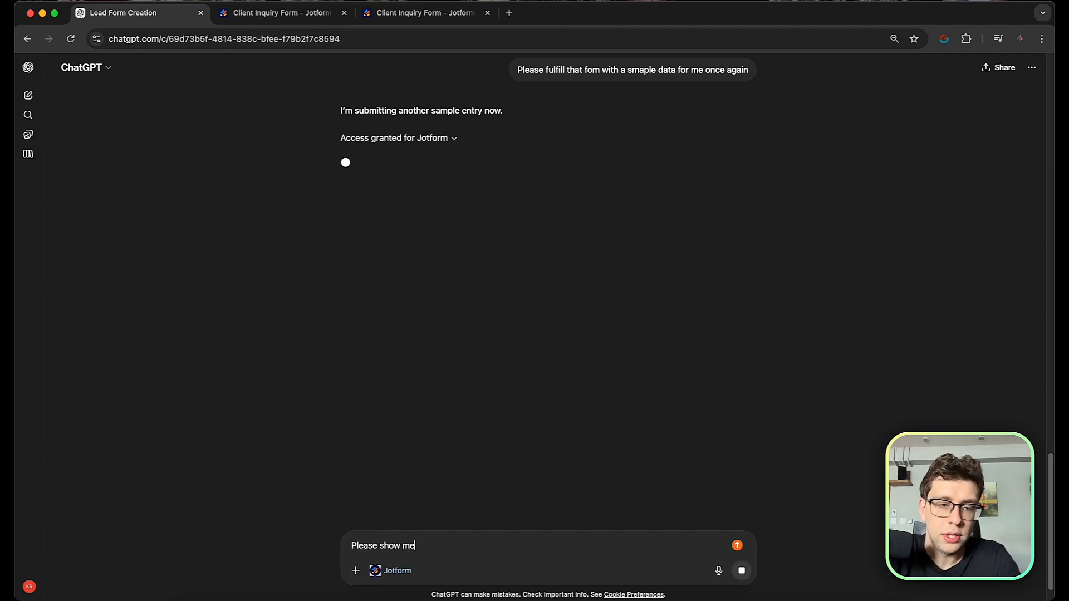
text( all submiss)
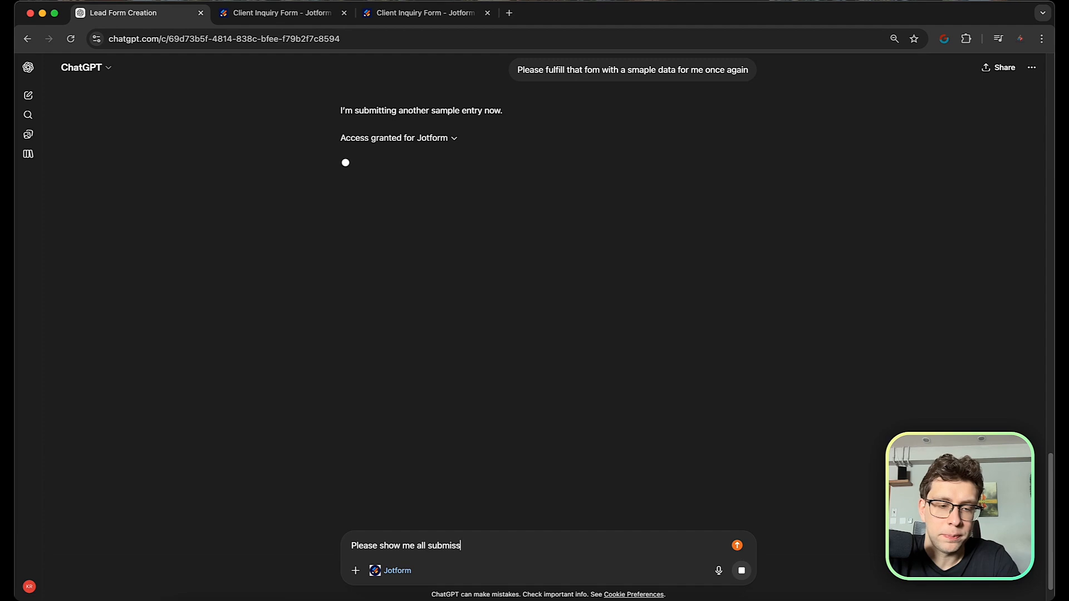
text(ions in that form)
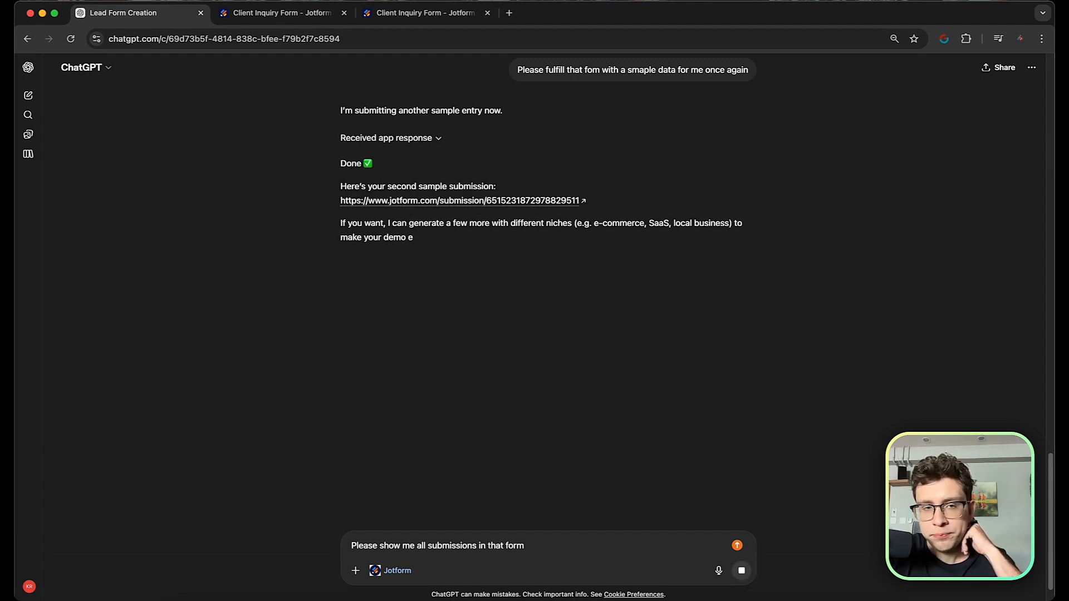
Ask ChatGPT to show all submissions, expand the two-entry table, then return to the Form Builder.
key(Return)
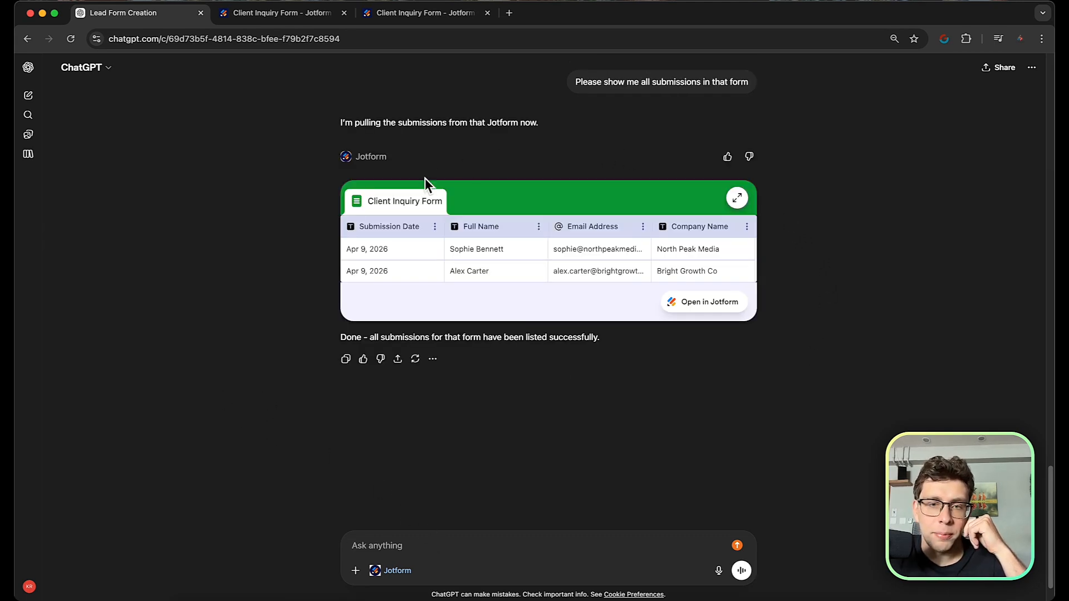
click(737, 199)
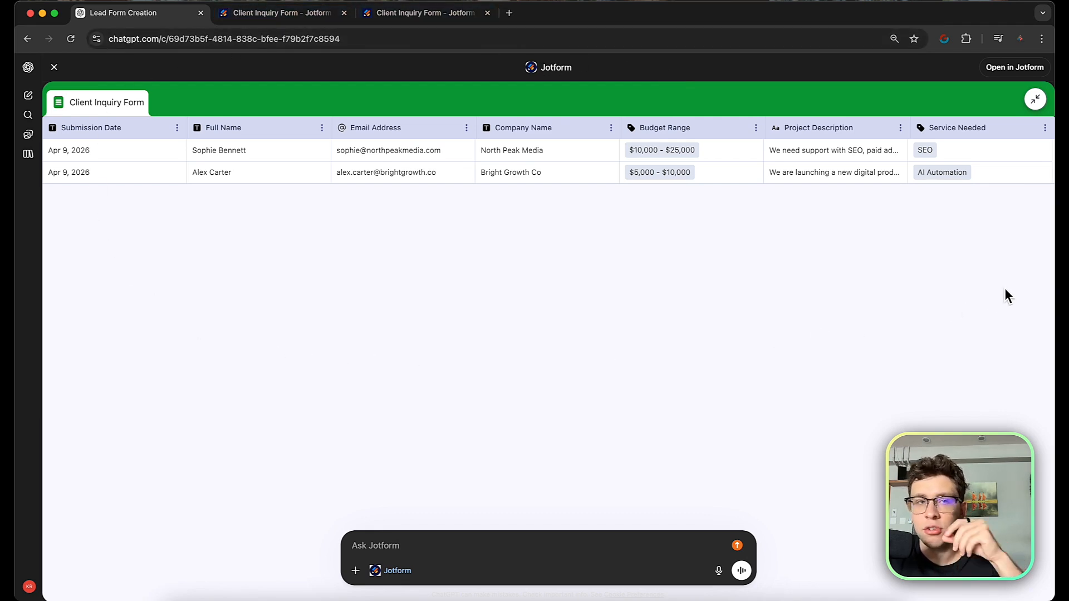
click(278, 15)
Open the form's submissions in Jotform Tables and begin adding a new tab.
click(223, 77)
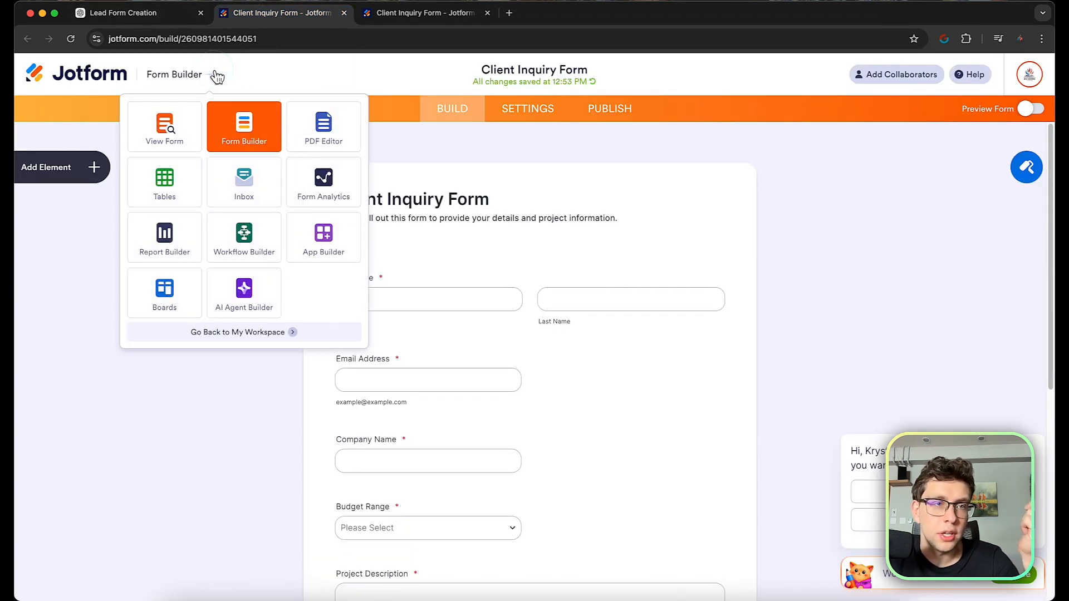
click(177, 177)
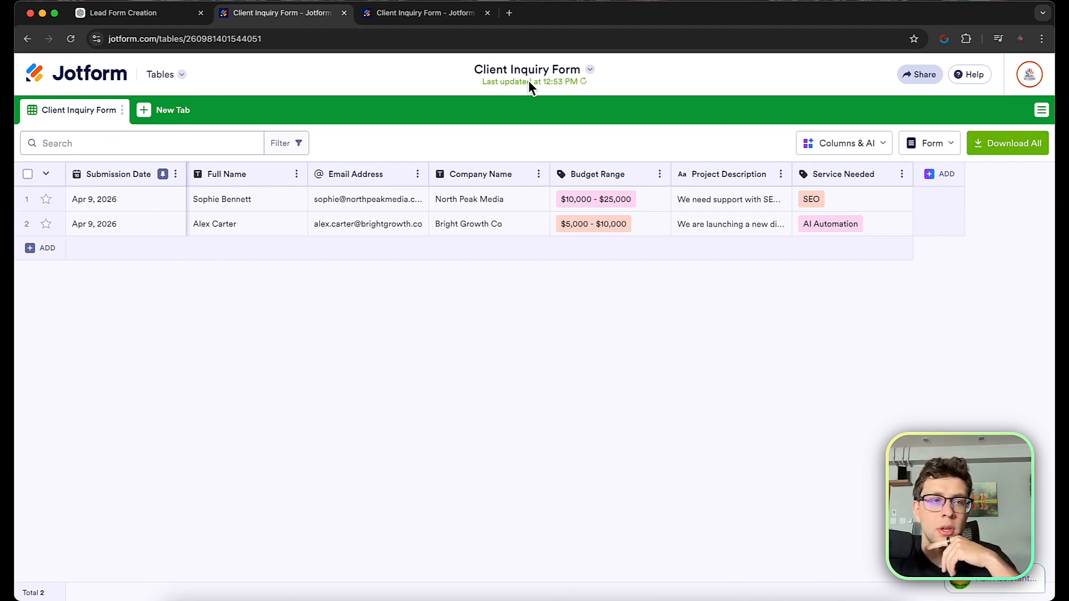
click(170, 113)
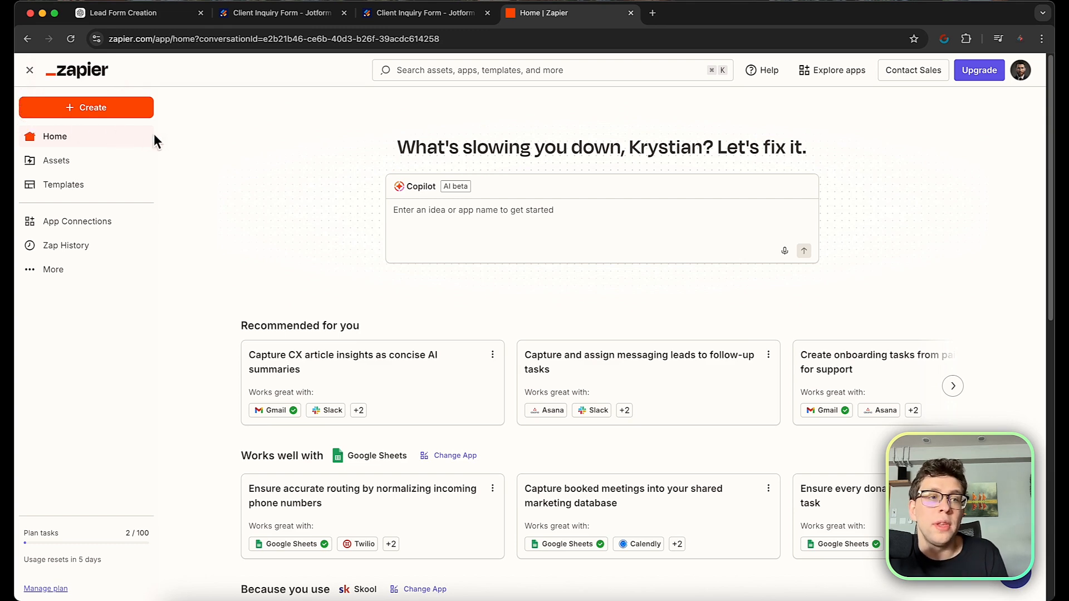
Start a new Untitled Zap draft from the + Create menu's Zaps option.
click(98, 114)
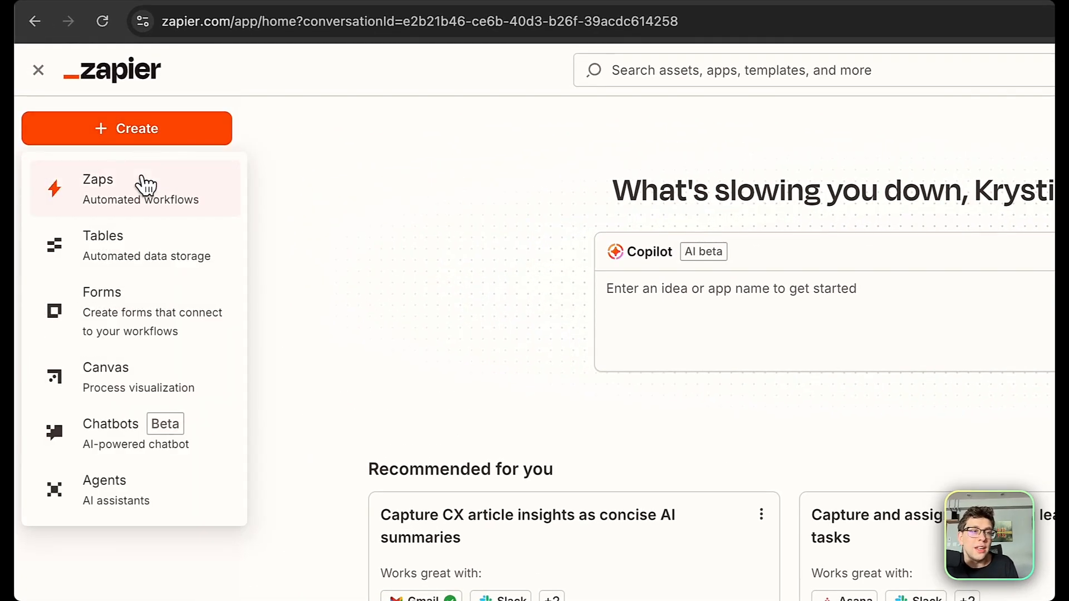
click(130, 200)
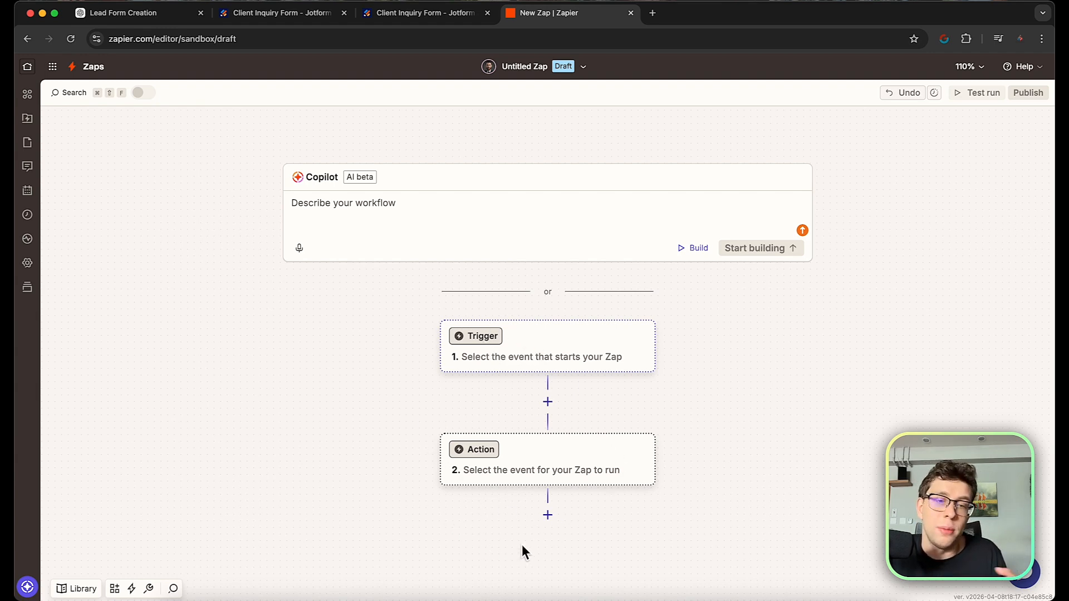
Make the trigger Google Sheets with the New Spreadsheet Row event.
click(508, 361)
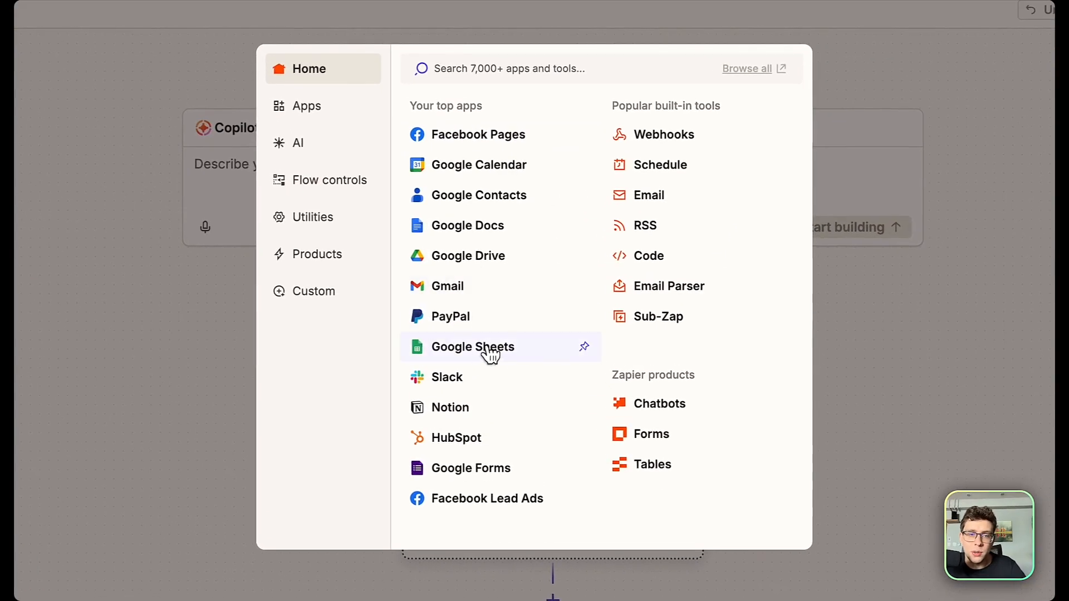
click(482, 350)
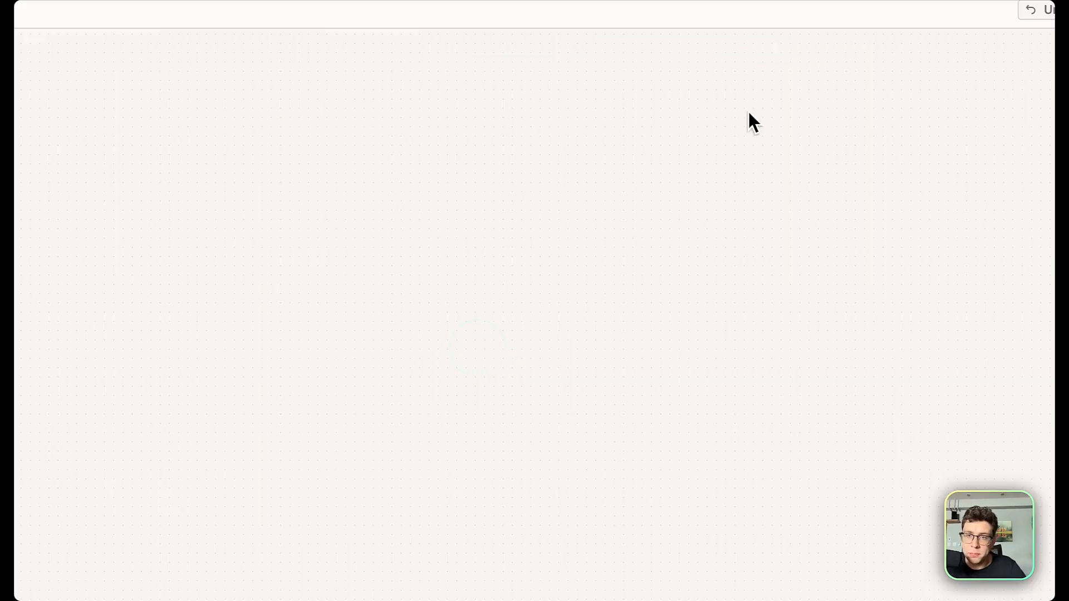
click(872, 254)
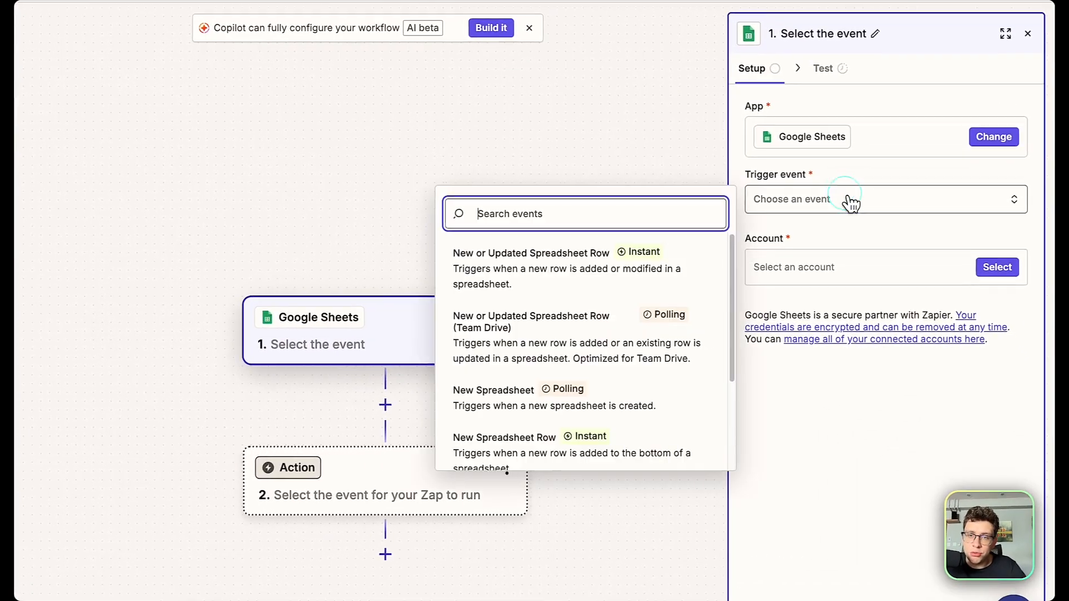
scroll(628, 384, down, 2)
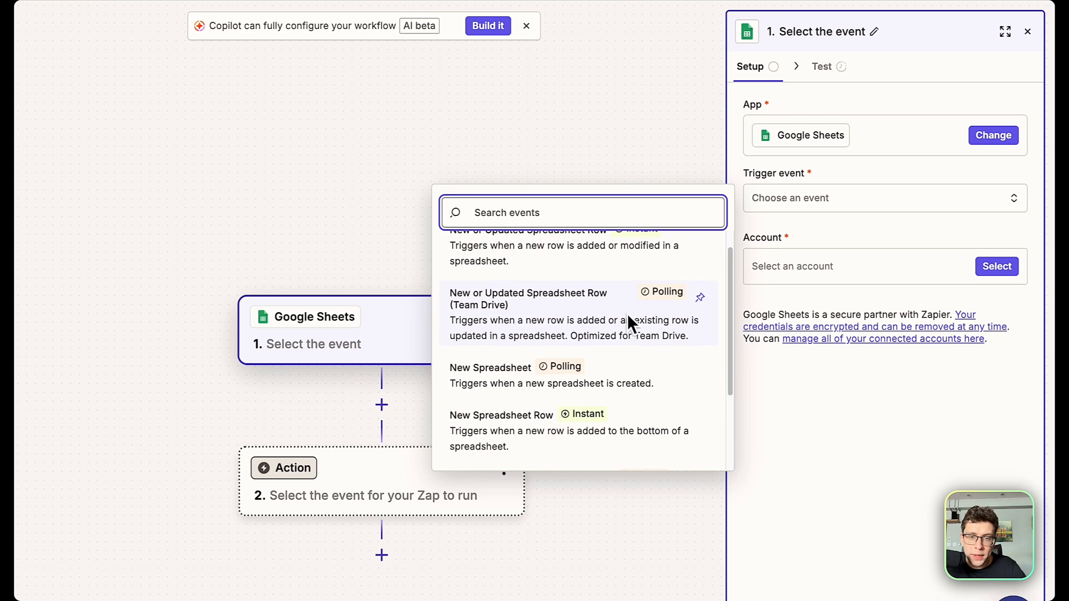
click(518, 411)
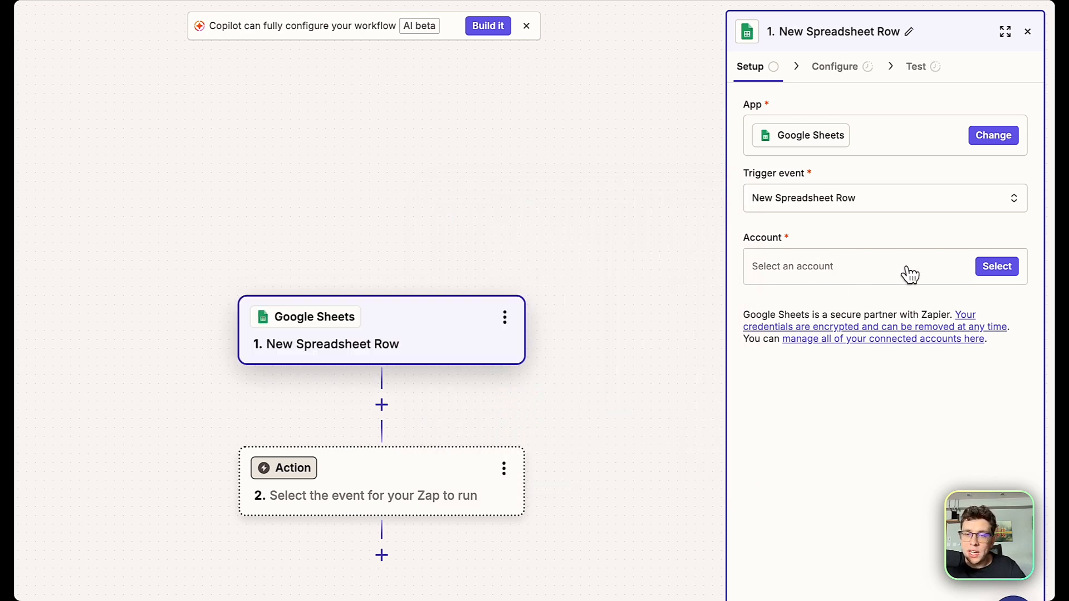
Link the trigger to the first listed Google Sheets account.
click(942, 269)
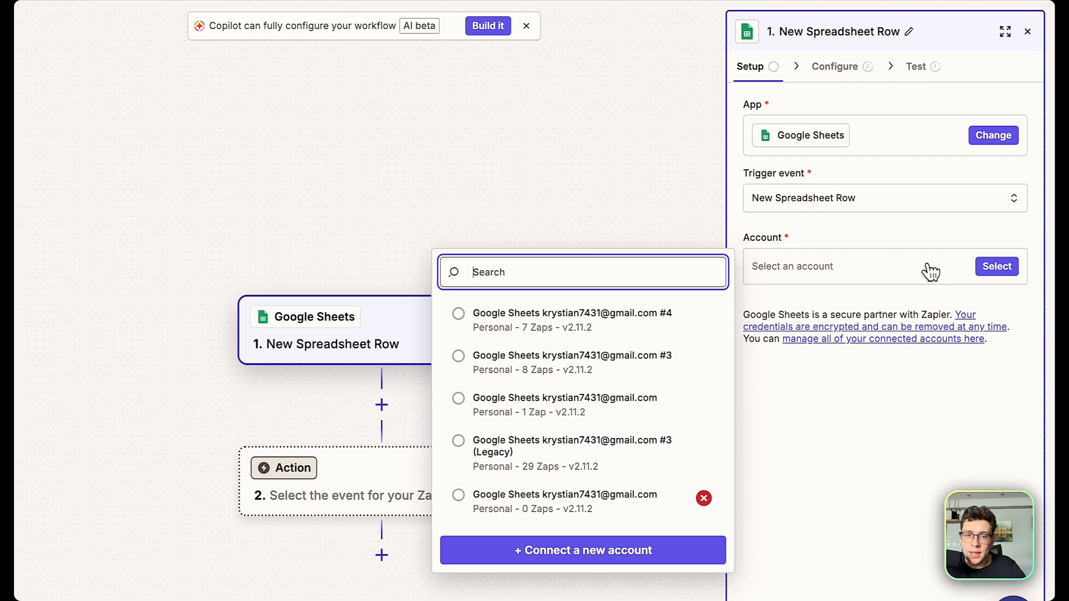
click(592, 563)
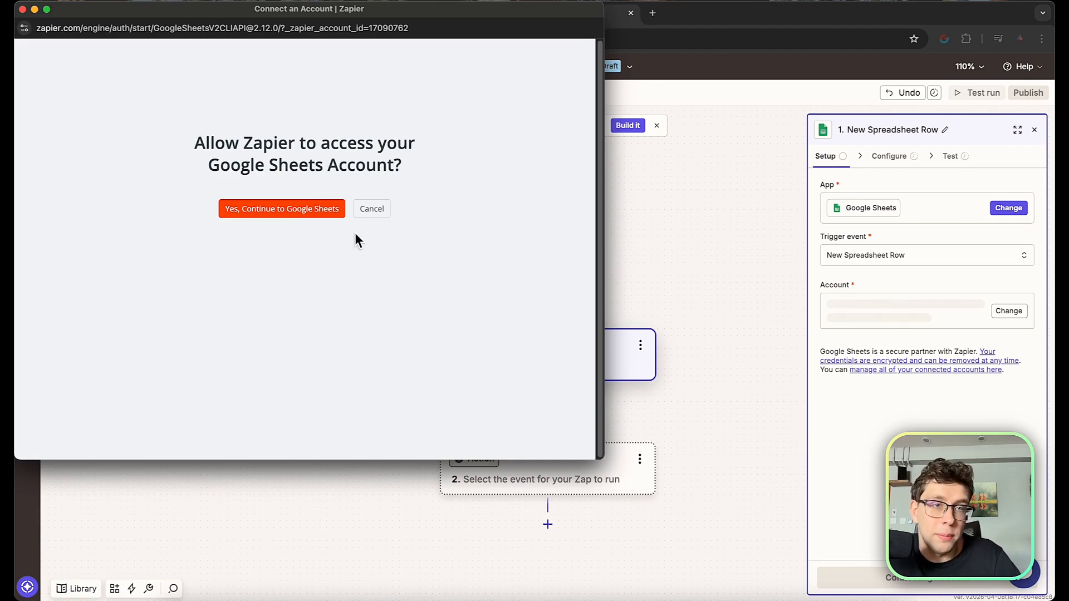
click(22, 9)
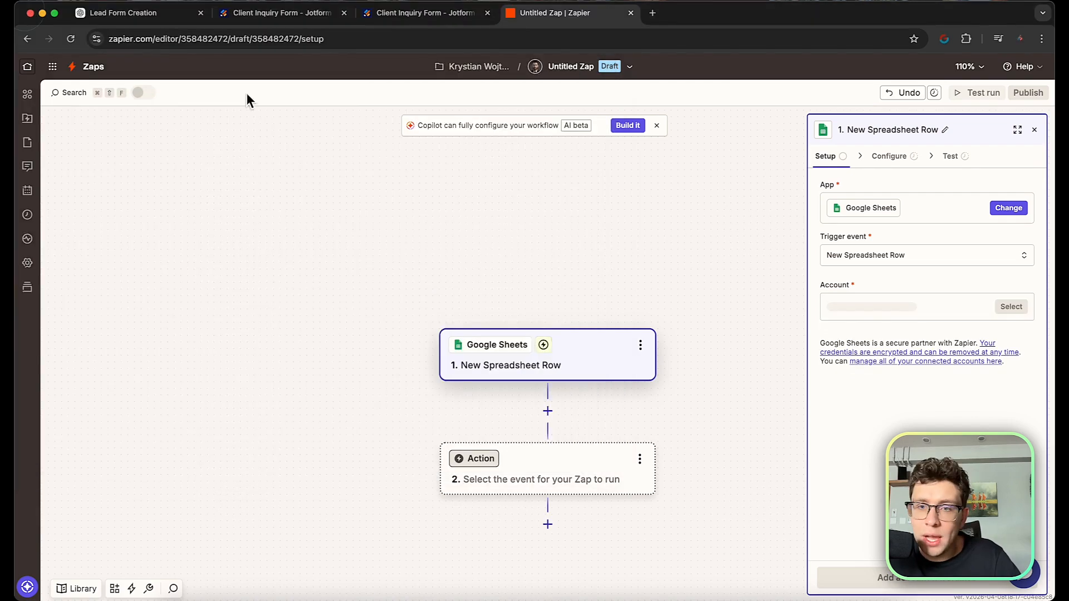
click(888, 260)
click(629, 321)
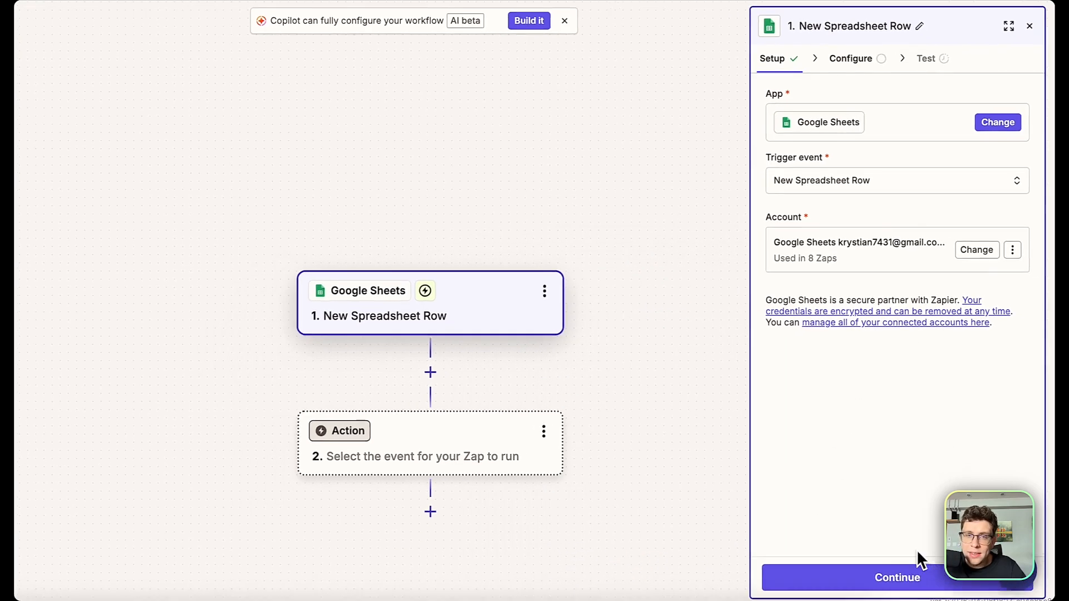
Choose the Jotform spreadsheet as the trigger's spreadsheet.
click(911, 584)
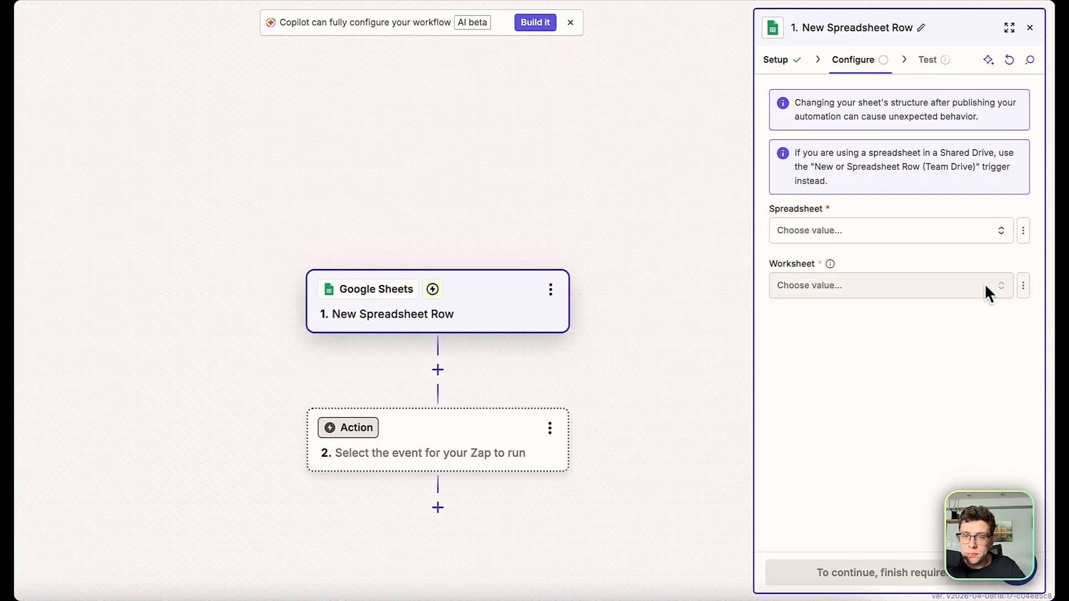
click(816, 234)
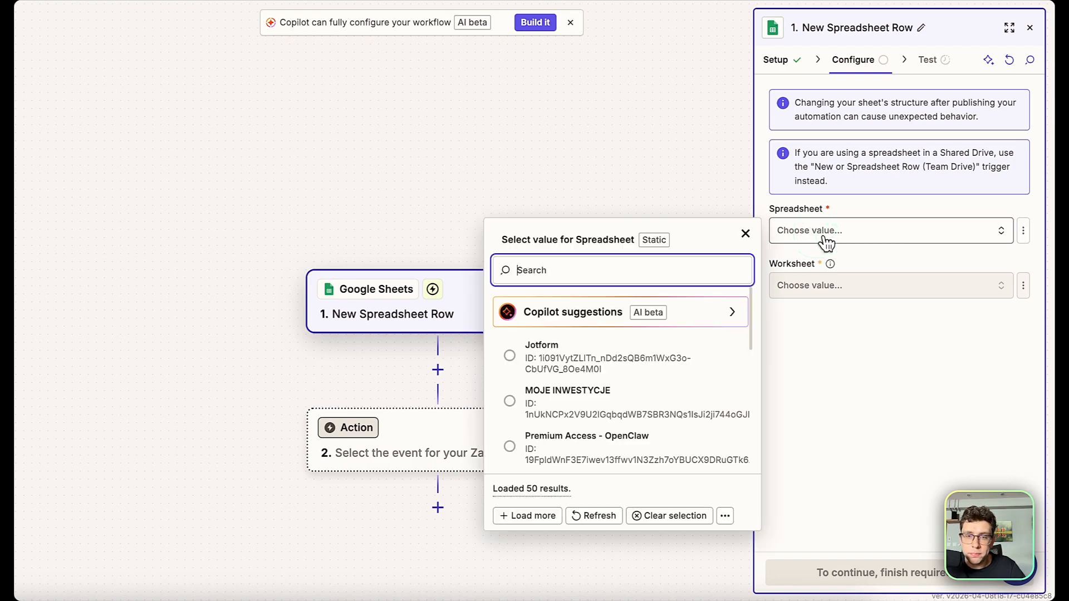
click(605, 368)
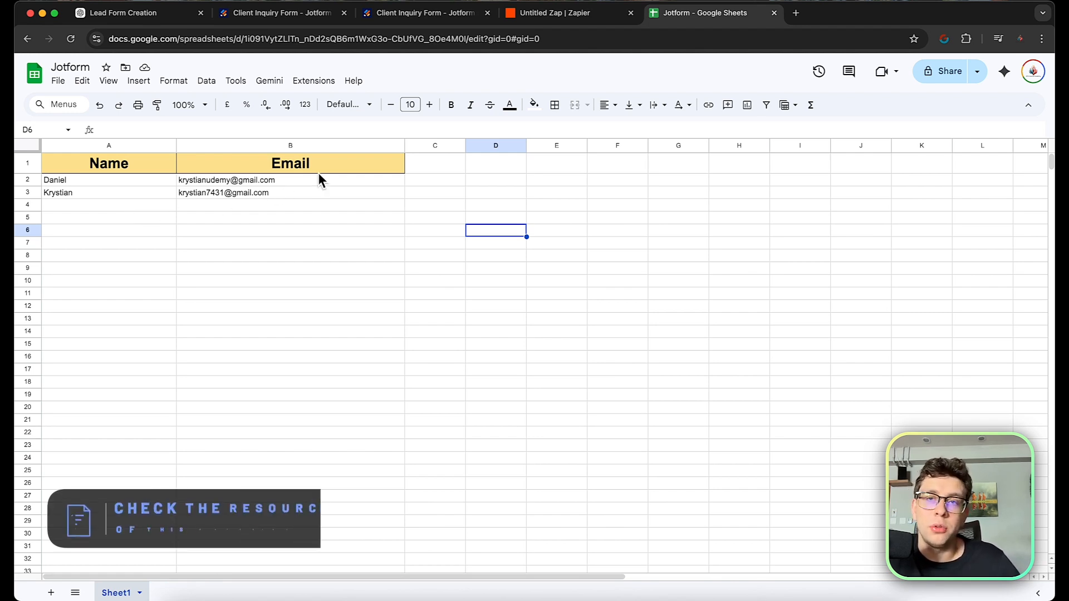
click(58, 82)
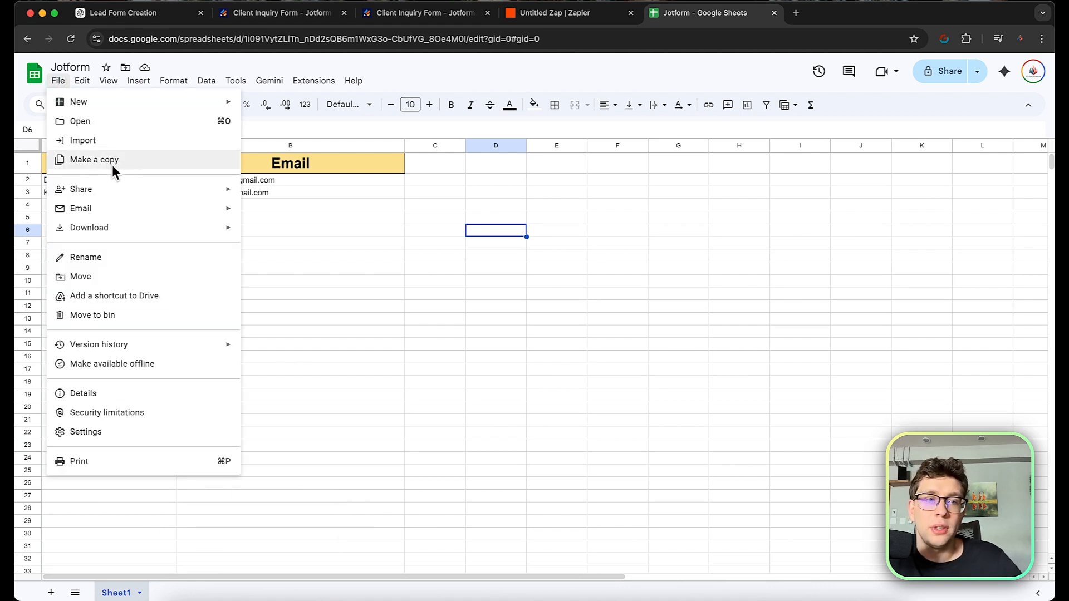
click(463, 286)
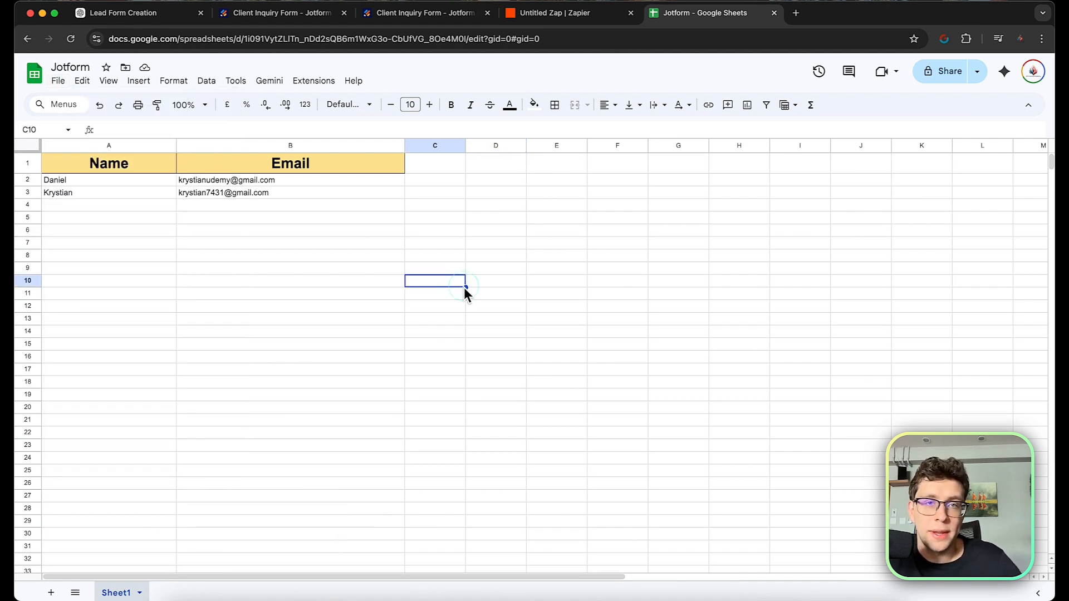
click(583, 17)
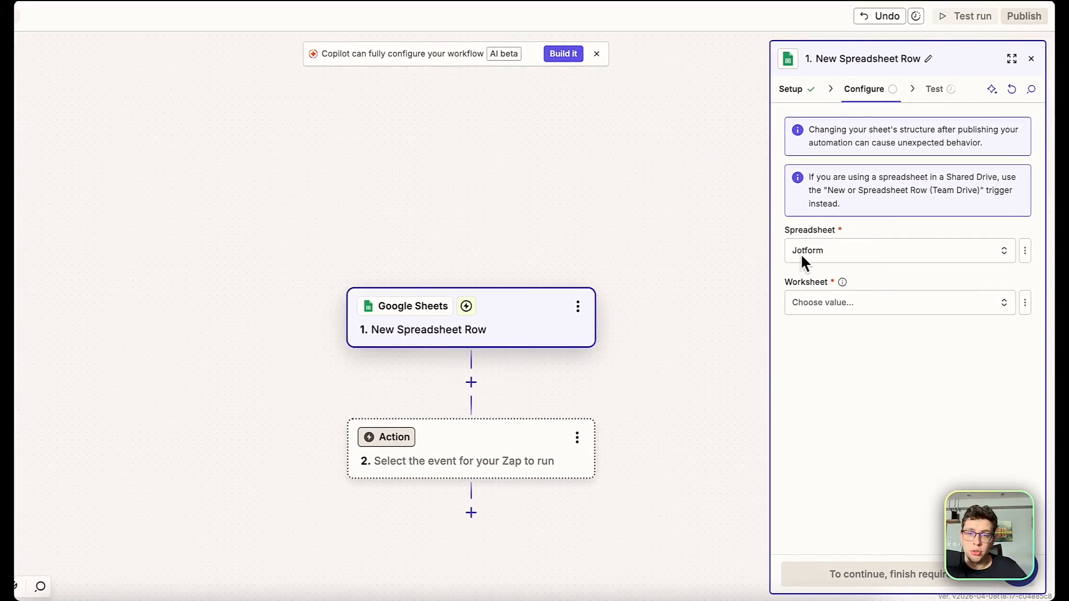
Set the worksheet to Sheet1 and continue to the trigger test.
click(840, 302)
click(630, 346)
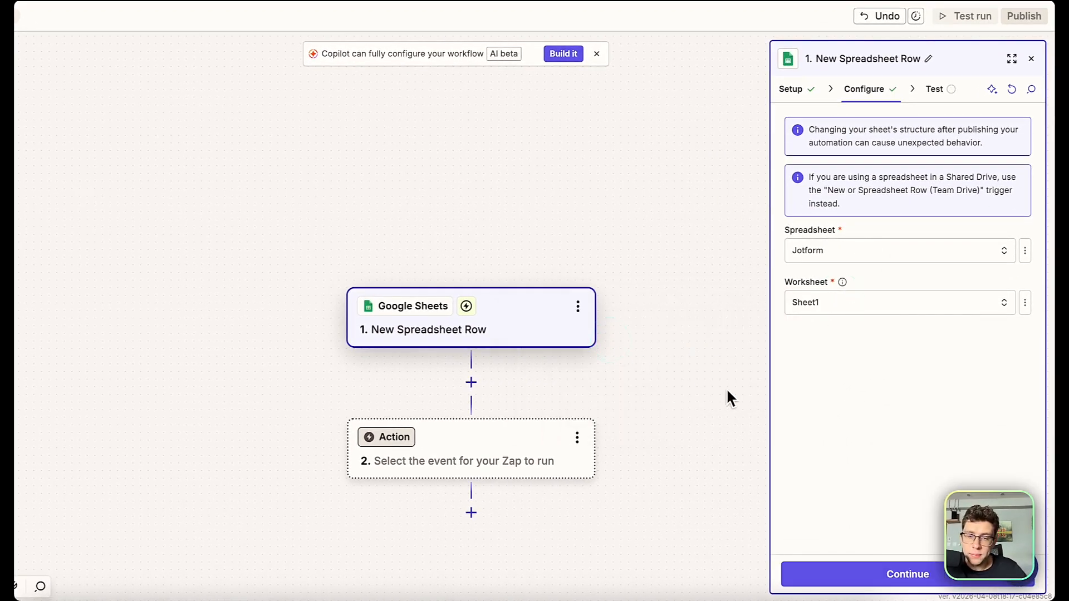
click(906, 571)
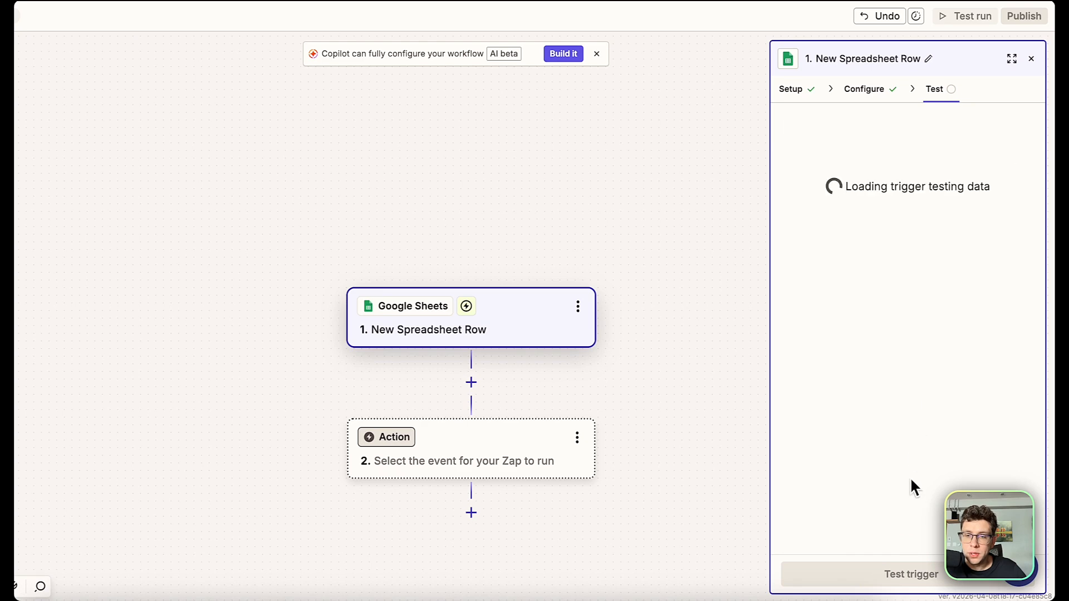
Test the trigger and pick Spreadsheet Row B (Row ID 3) as the sample record.
click(919, 574)
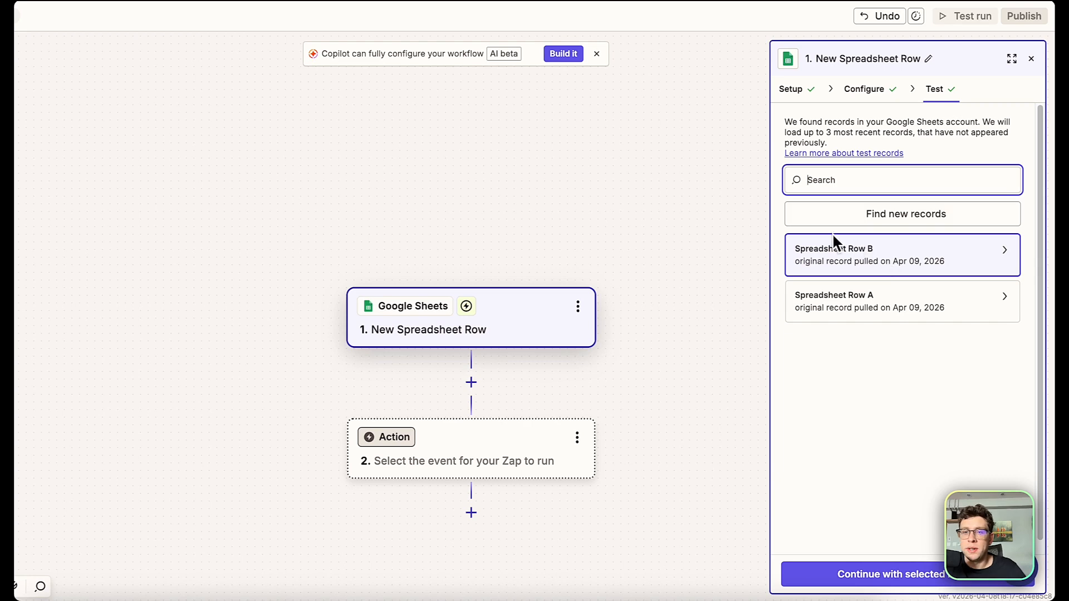
click(886, 268)
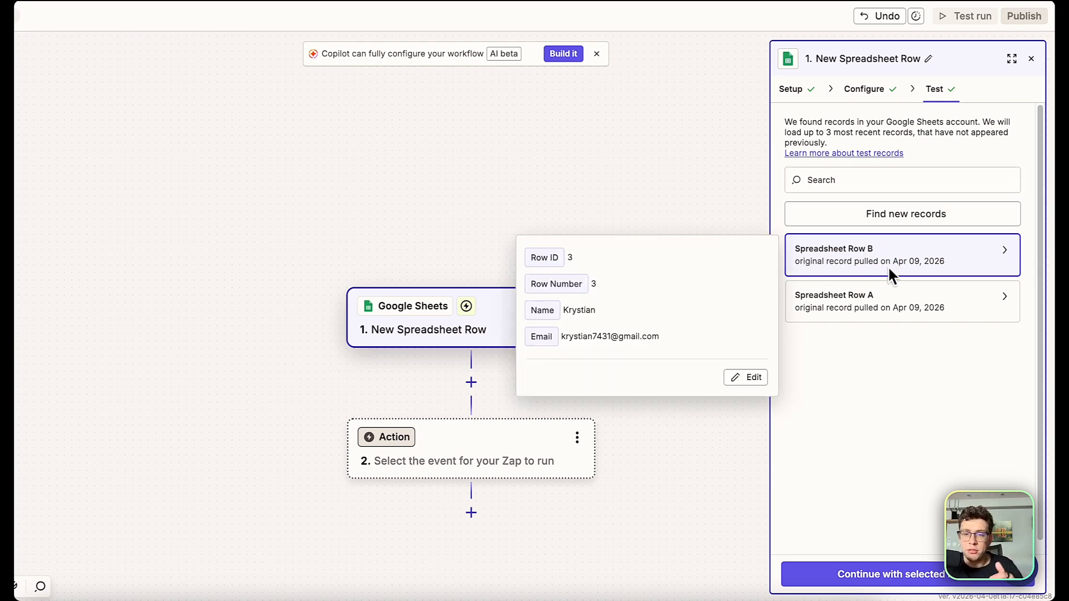
Add a Jotform Assign Form action for Client Inquiry Form, mapping Assignee email to the row's Email.
click(916, 574)
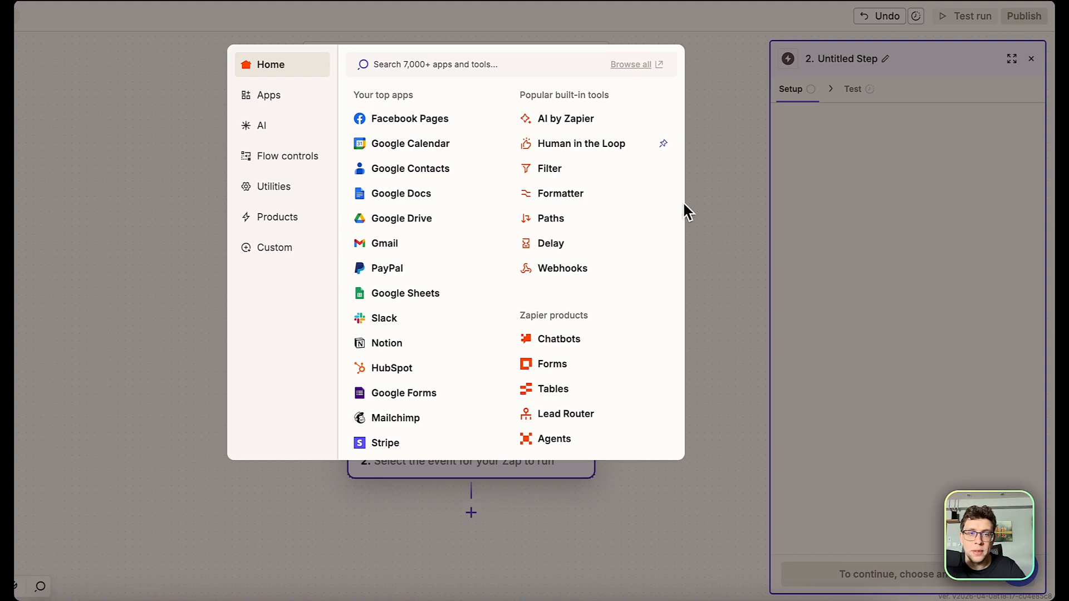
click(446, 62)
text(jot)
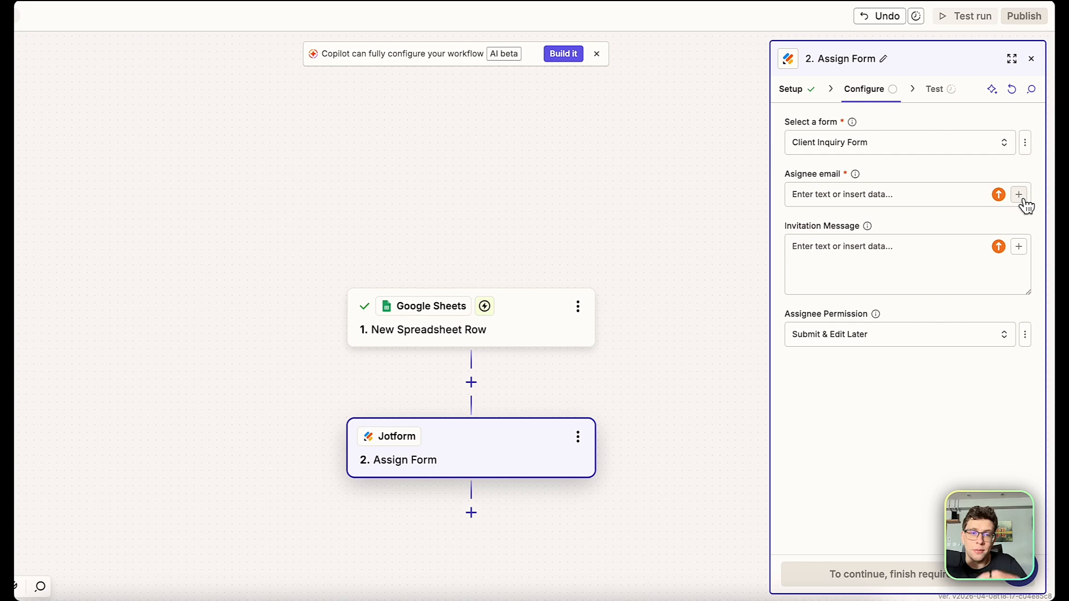
click(1019, 195)
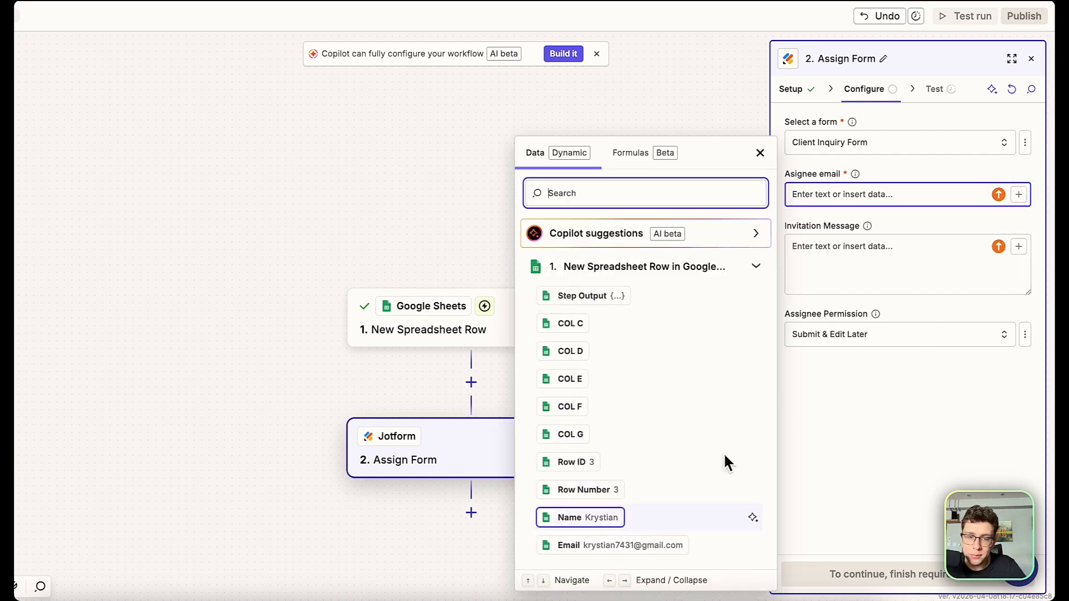
click(599, 545)
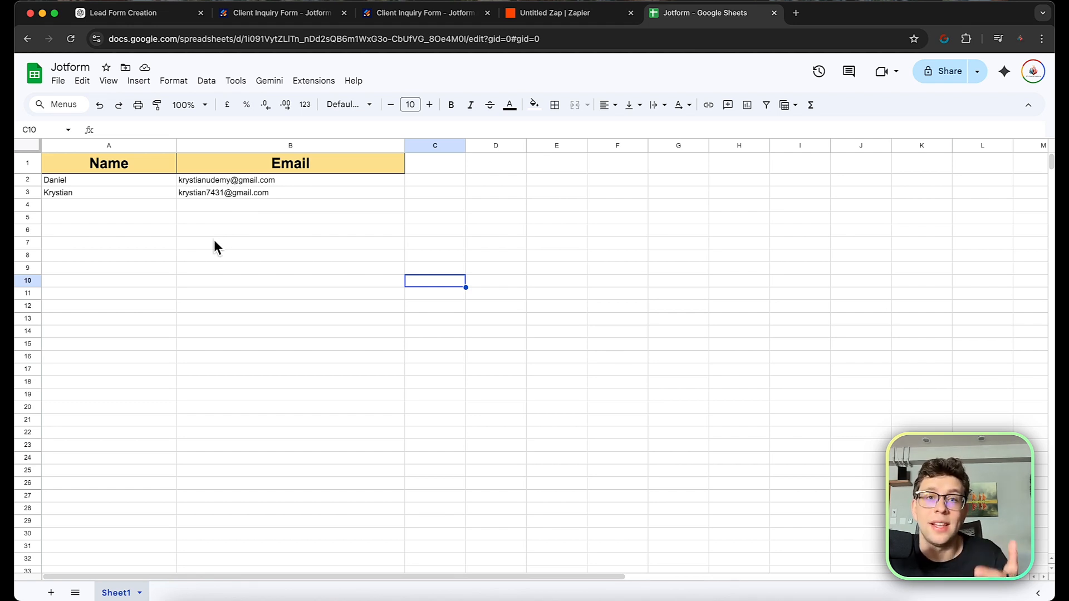
click(585, 13)
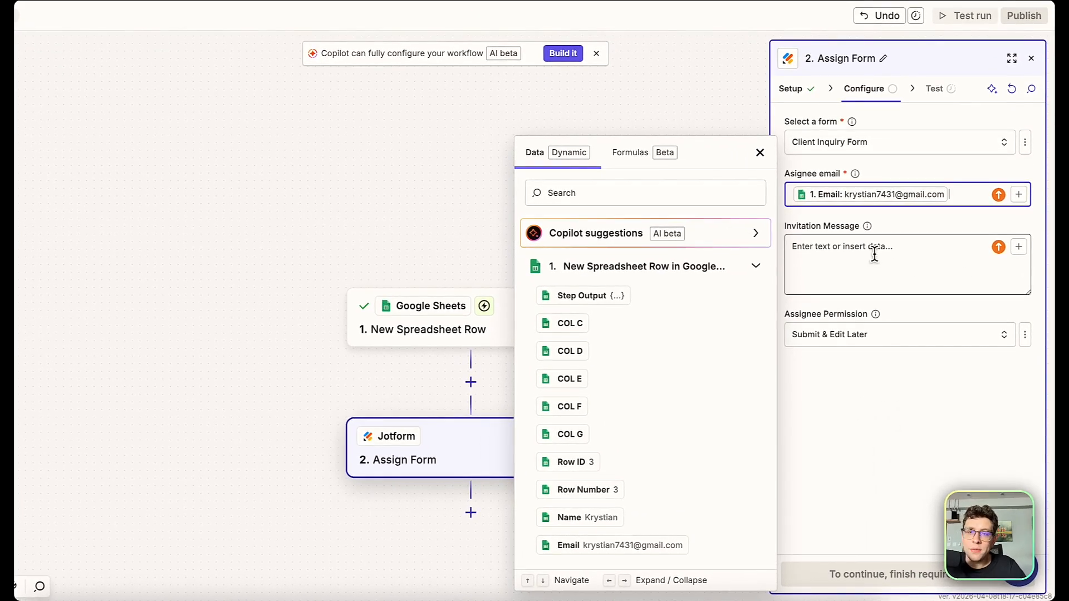
Set the invitation message to "Hey! It's a form for you to fulfill, thanks ;)".
click(872, 253)
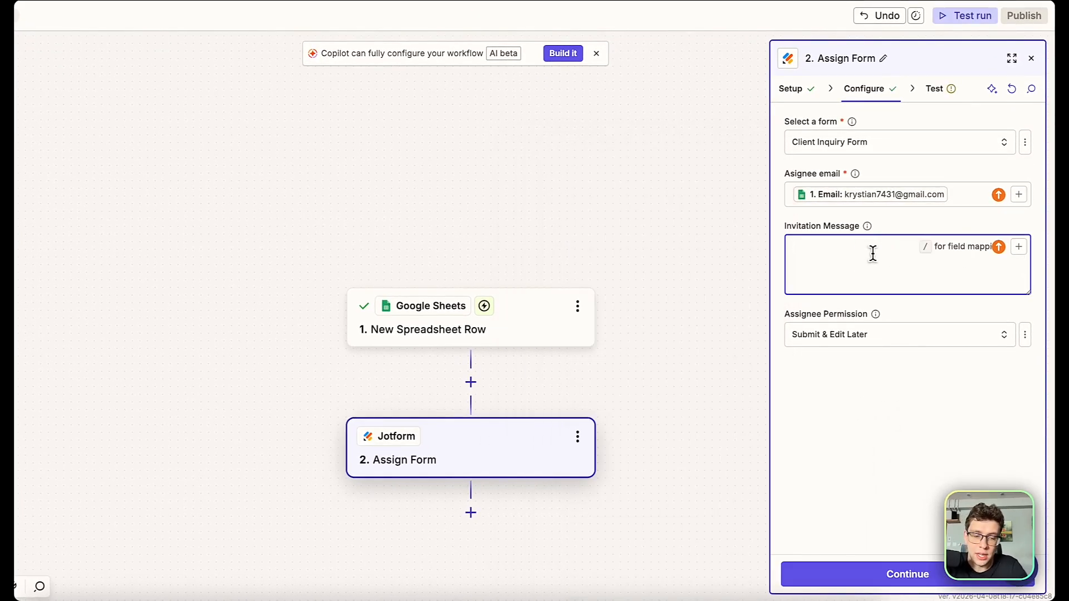
text(Hey!)
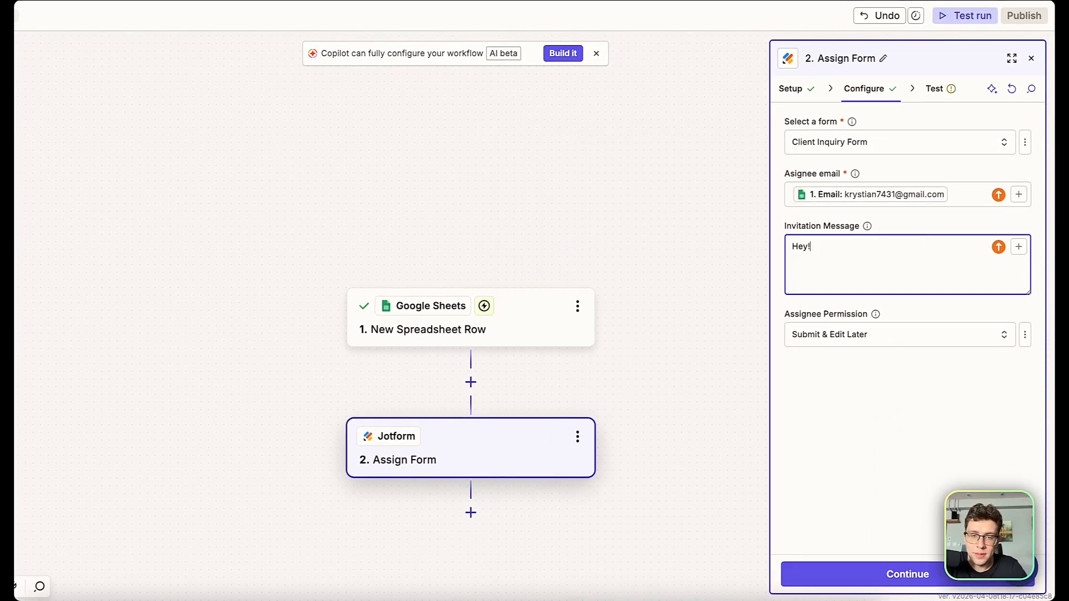
text( It's a form for yo)
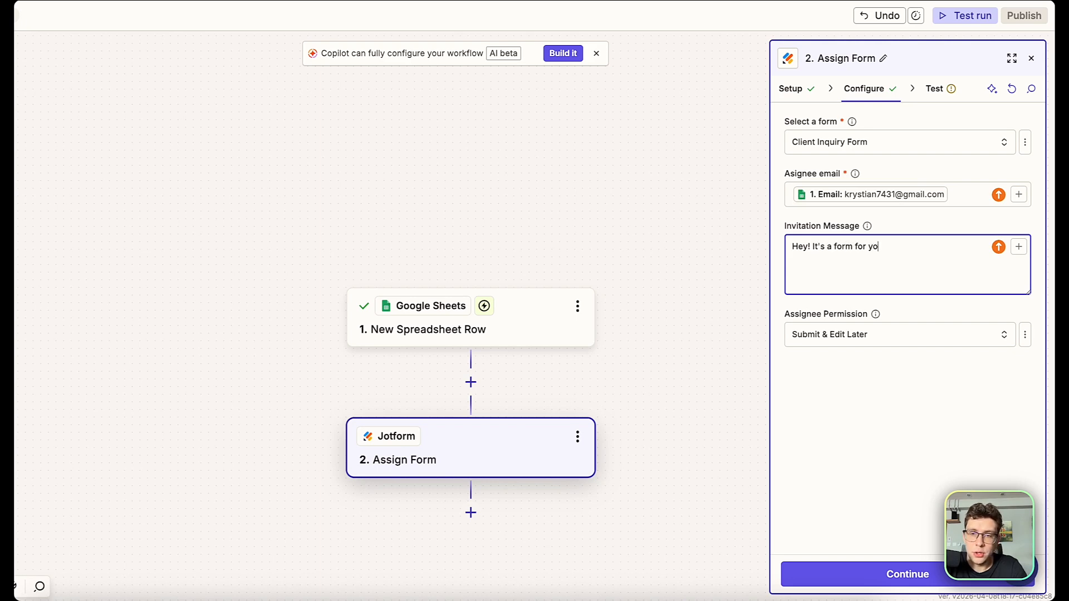
text(u to fulfill)
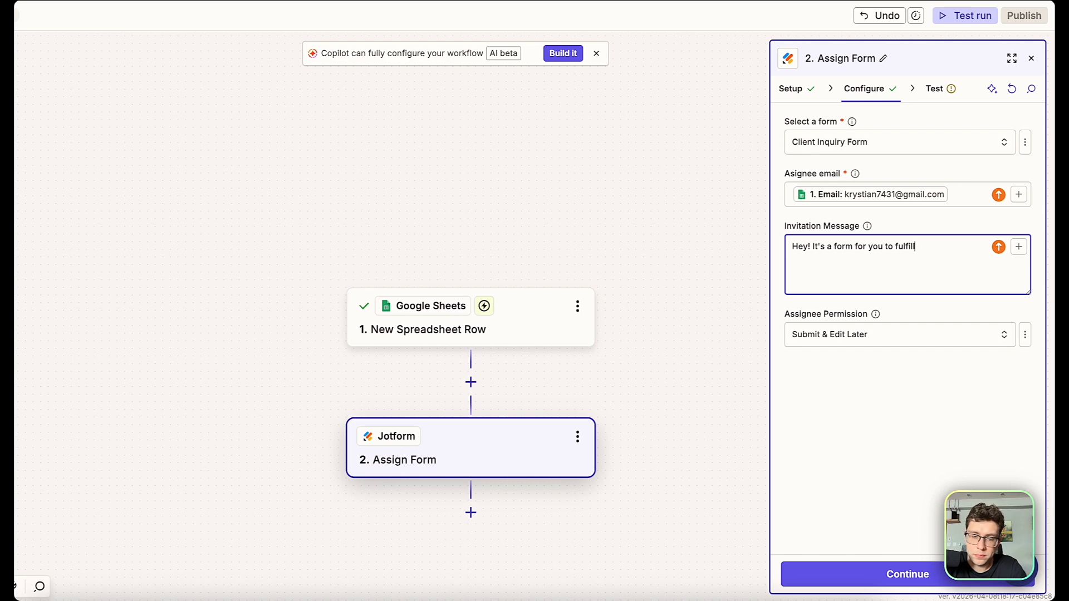
text(, thanks ;0)
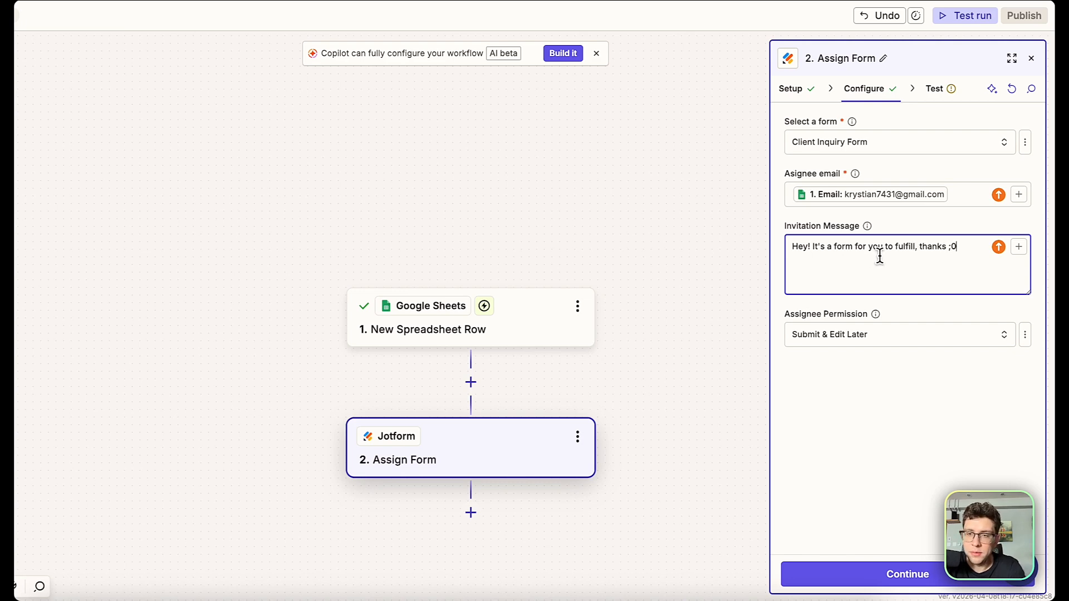
key(BackSpace)
text())
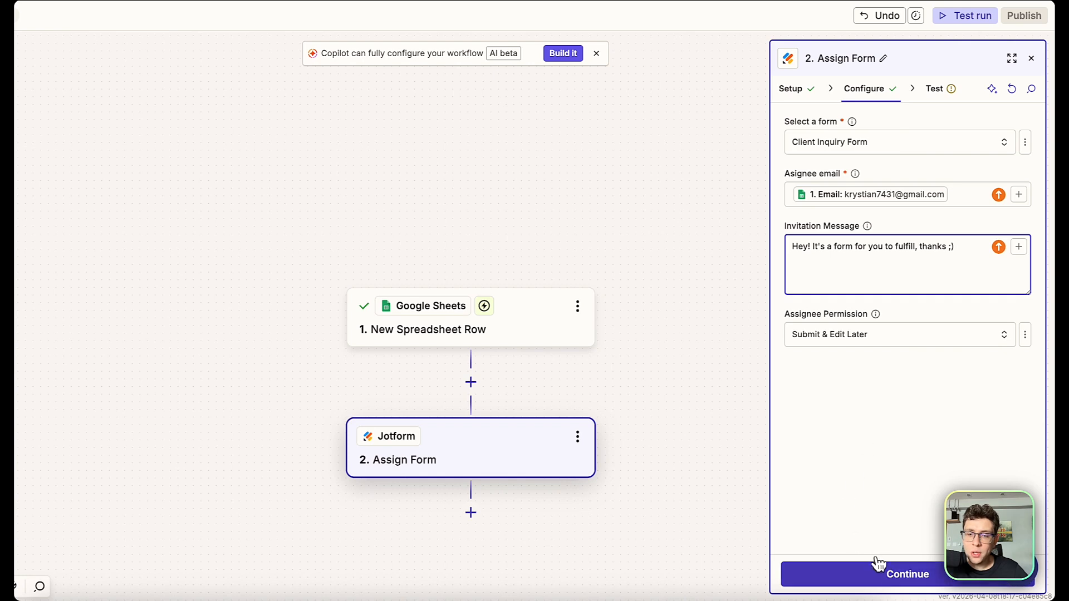
click(897, 574)
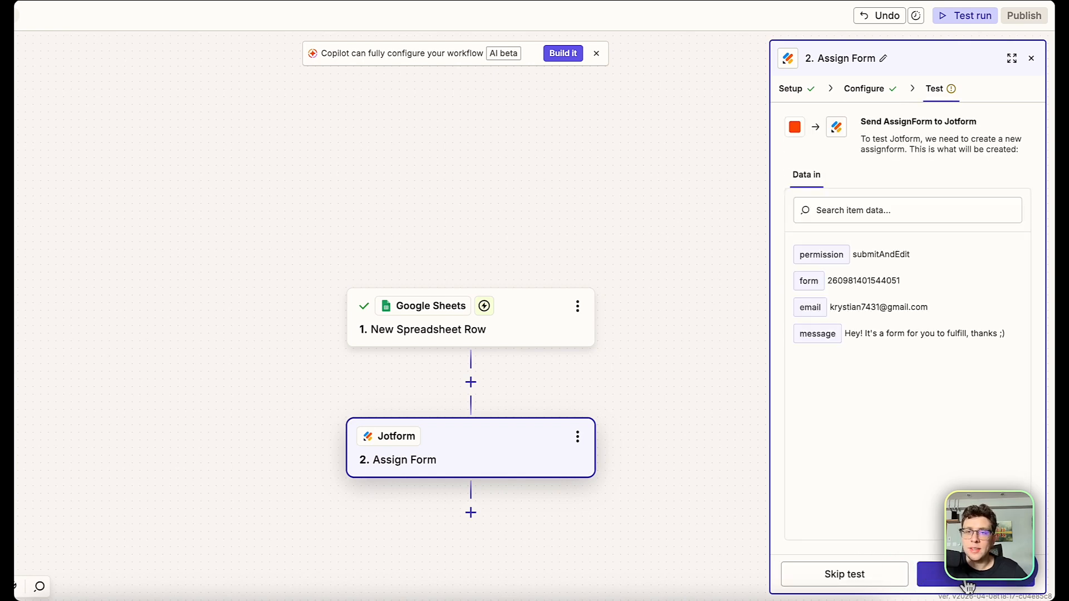
Test the Assign Form step for a 200 response and check the emailed Client Inquiry Form link.
click(946, 574)
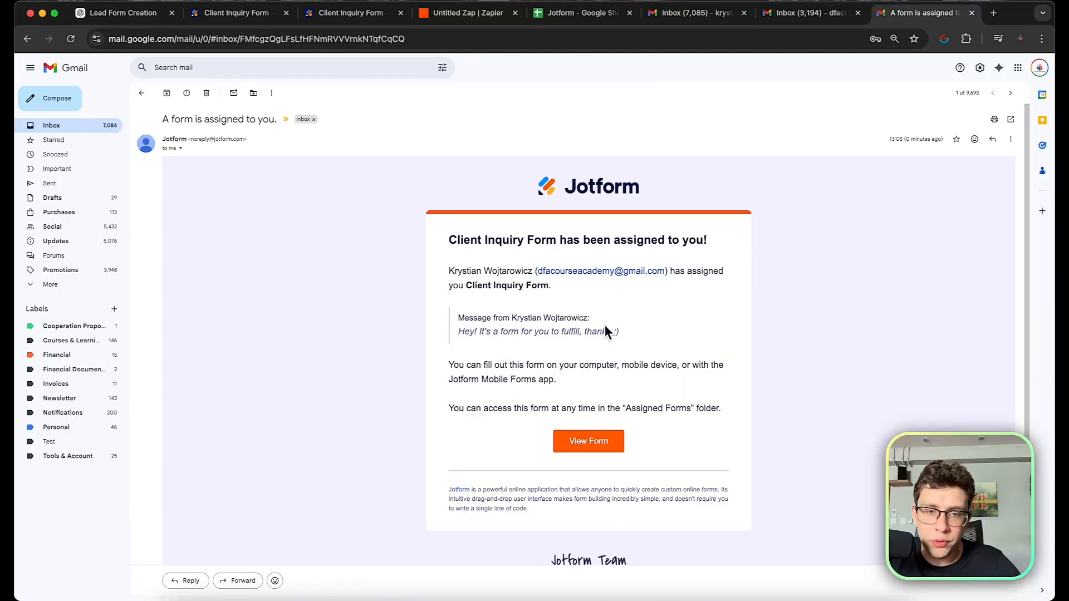
click(601, 442)
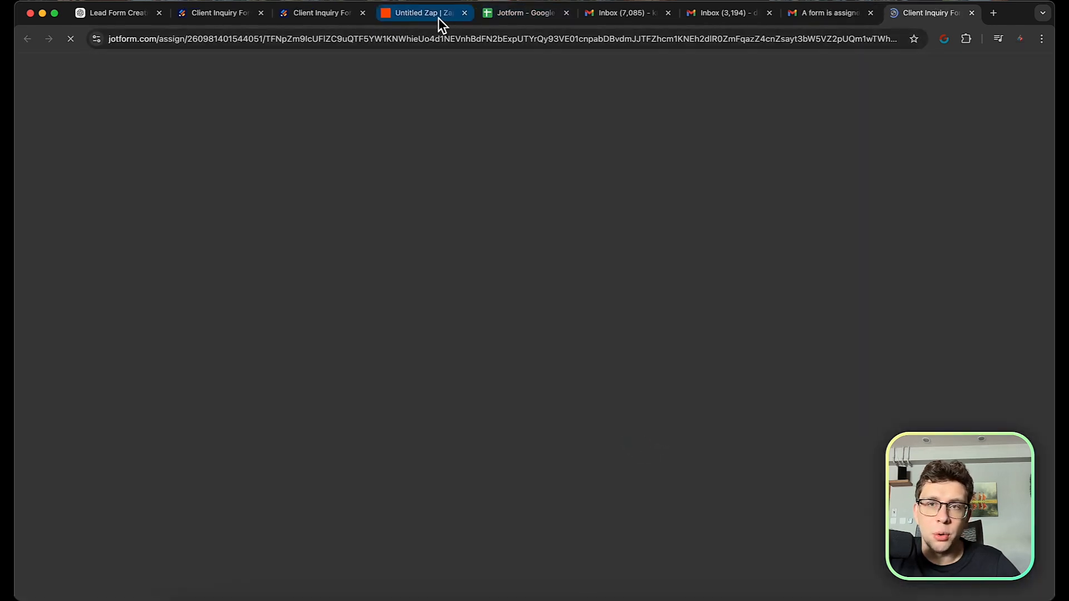
click(437, 18)
click(904, 12)
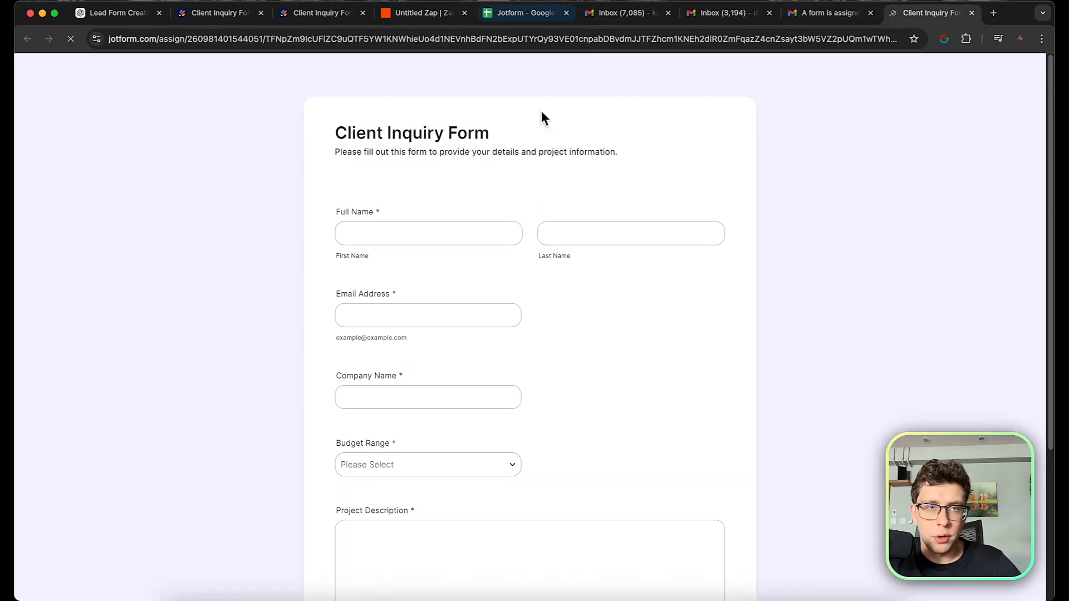
click(434, 16)
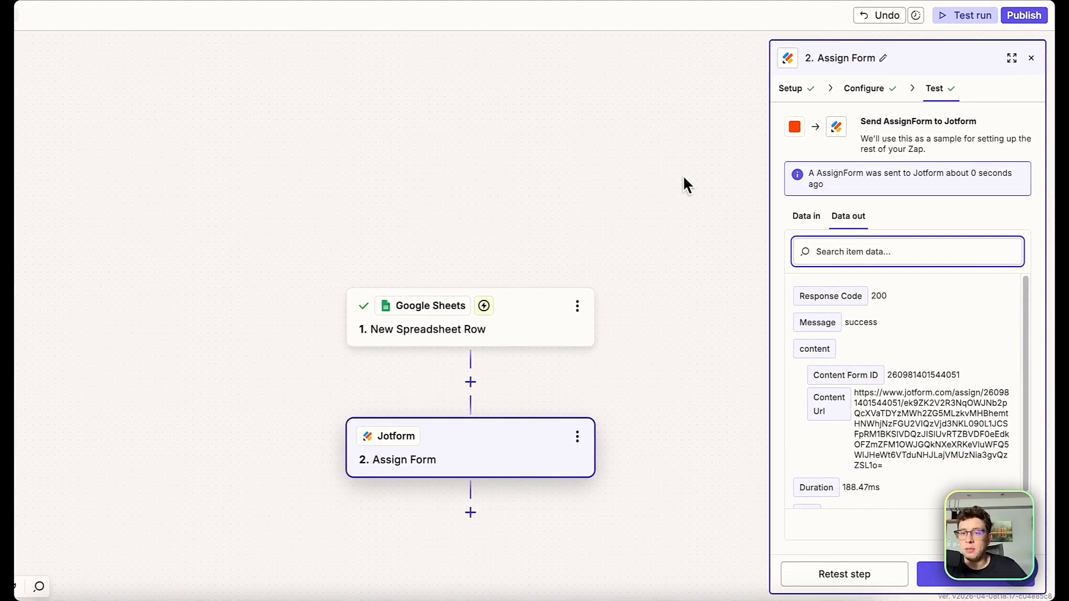
Publish the Zap as version v1, glancing at the Jotform spreadsheet before returning.
click(1034, 15)
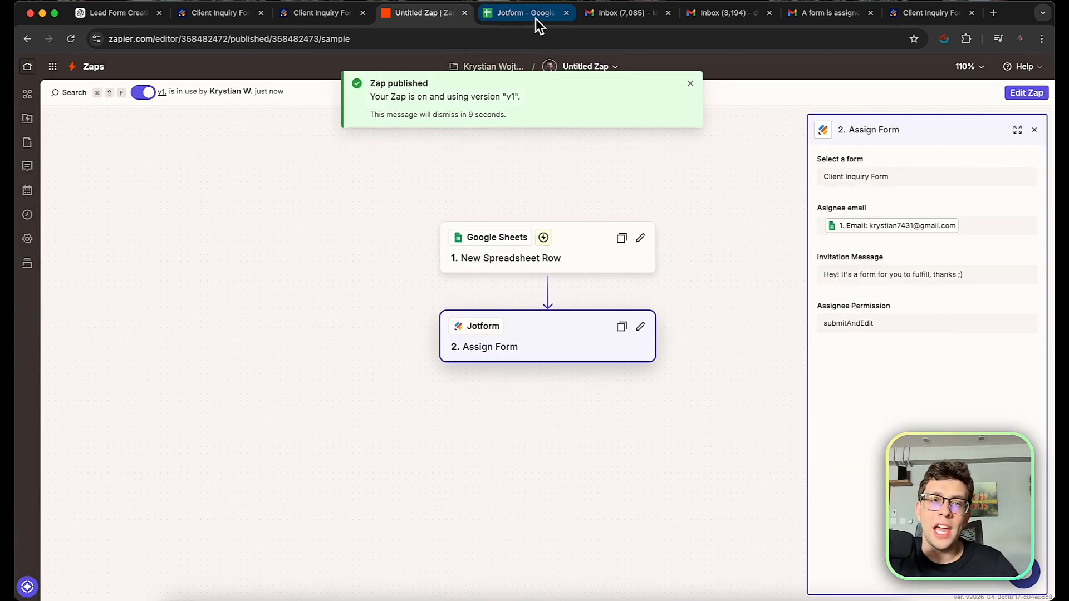
click(535, 16)
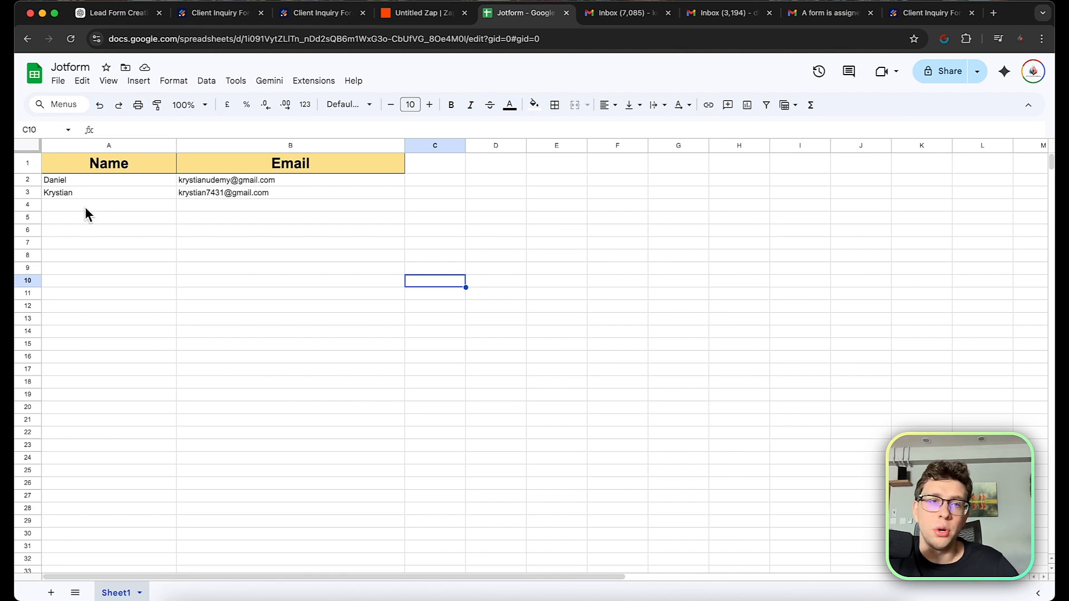
click(409, 15)
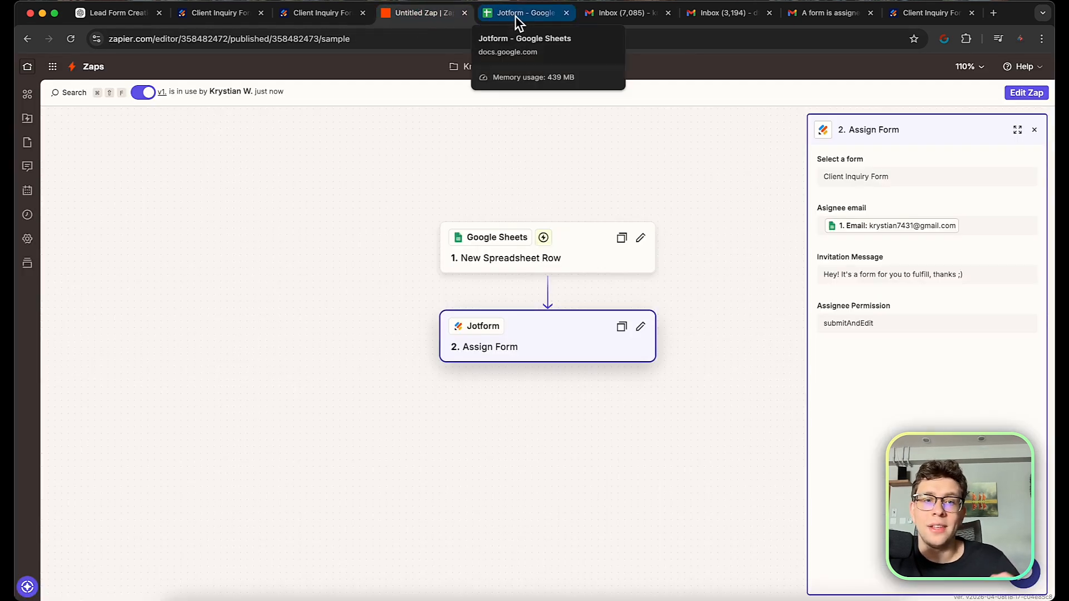
In the Jotform spreadsheet, enter 'Test' in A4 and the recipient's email address in B4.
click(515, 16)
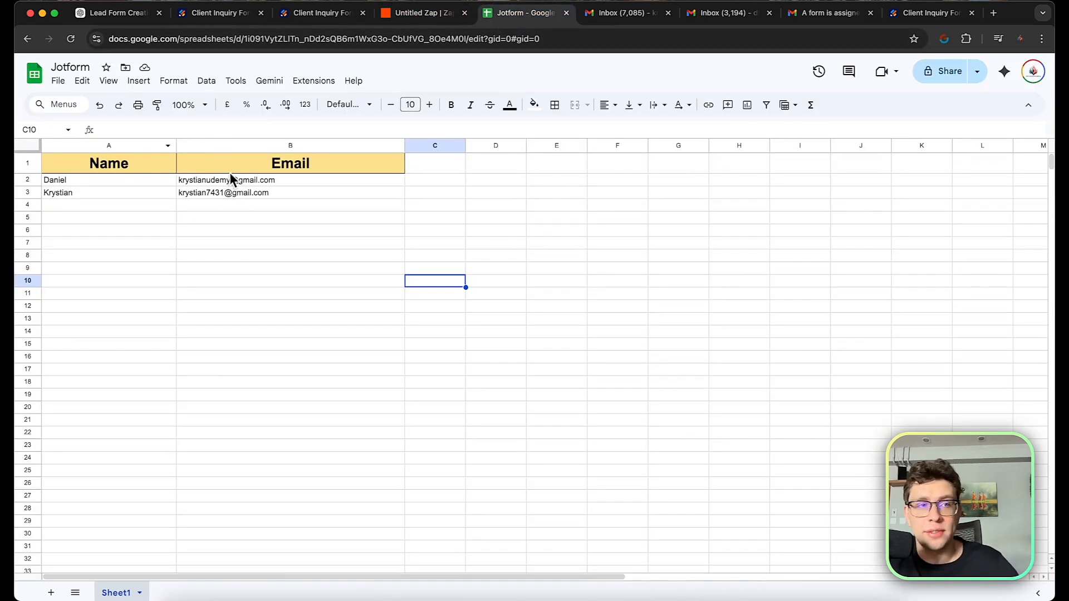
click(112, 207)
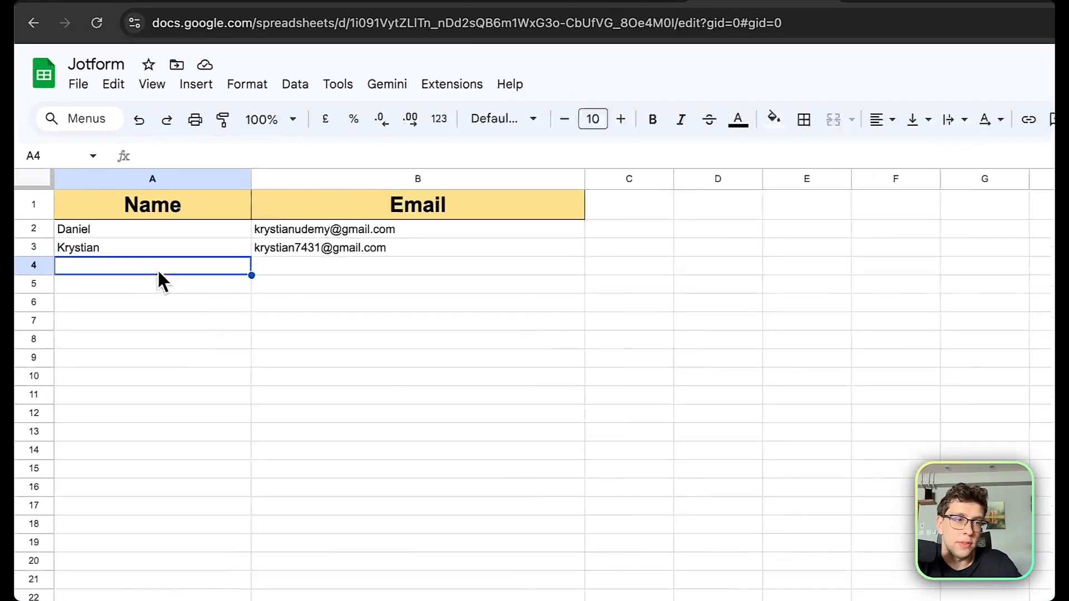
text(Test)
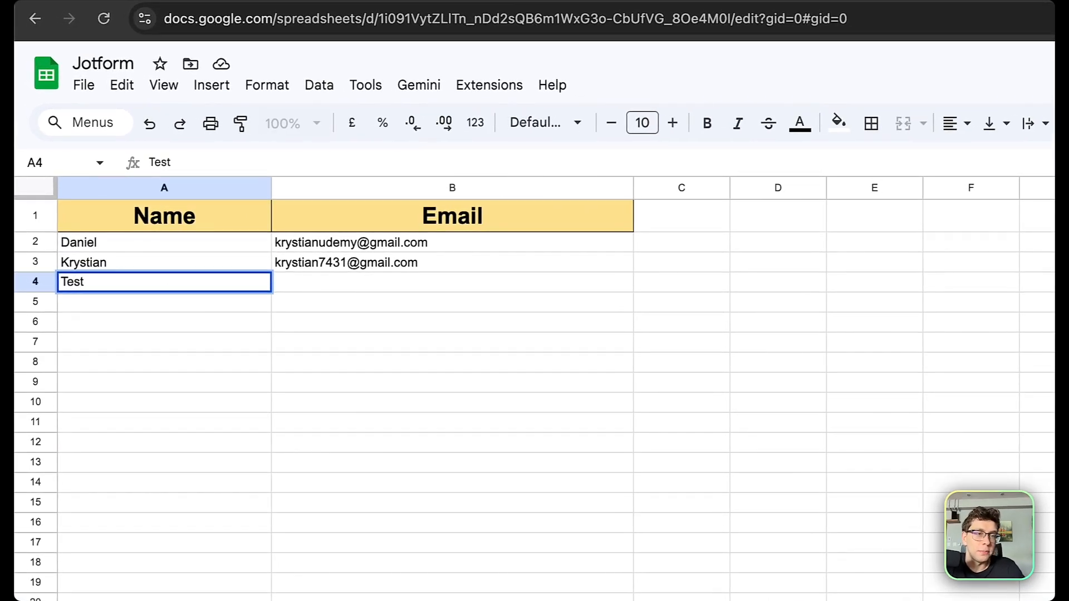
click(336, 287)
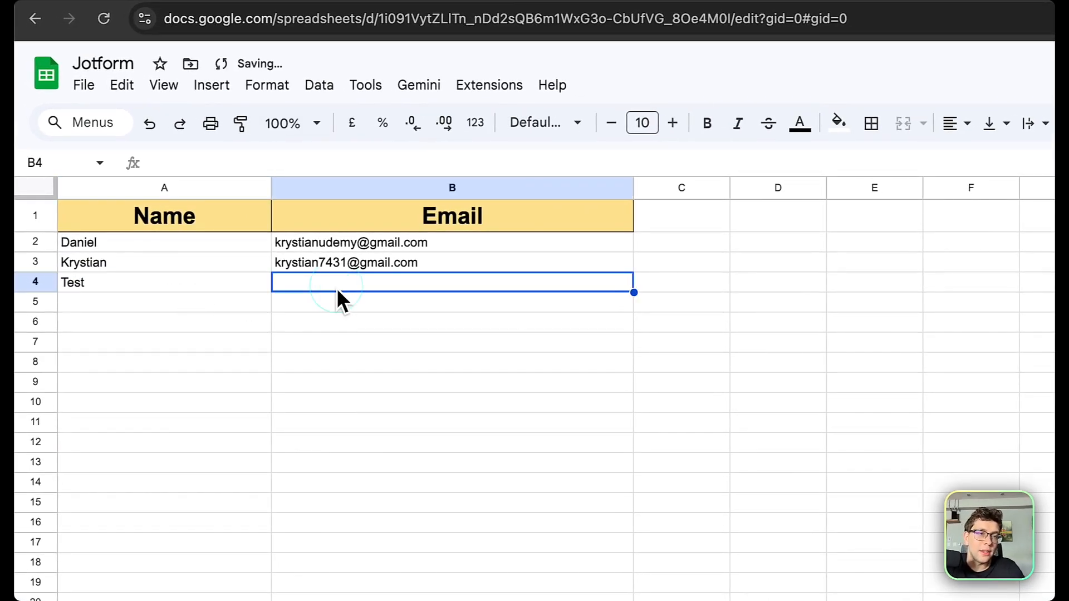
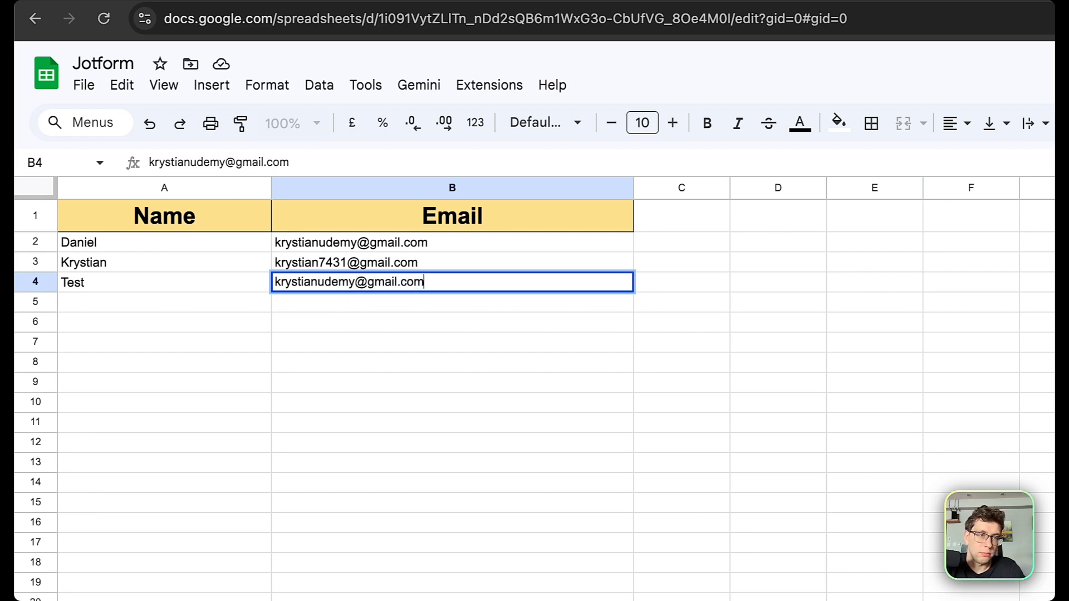
click(687, 439)
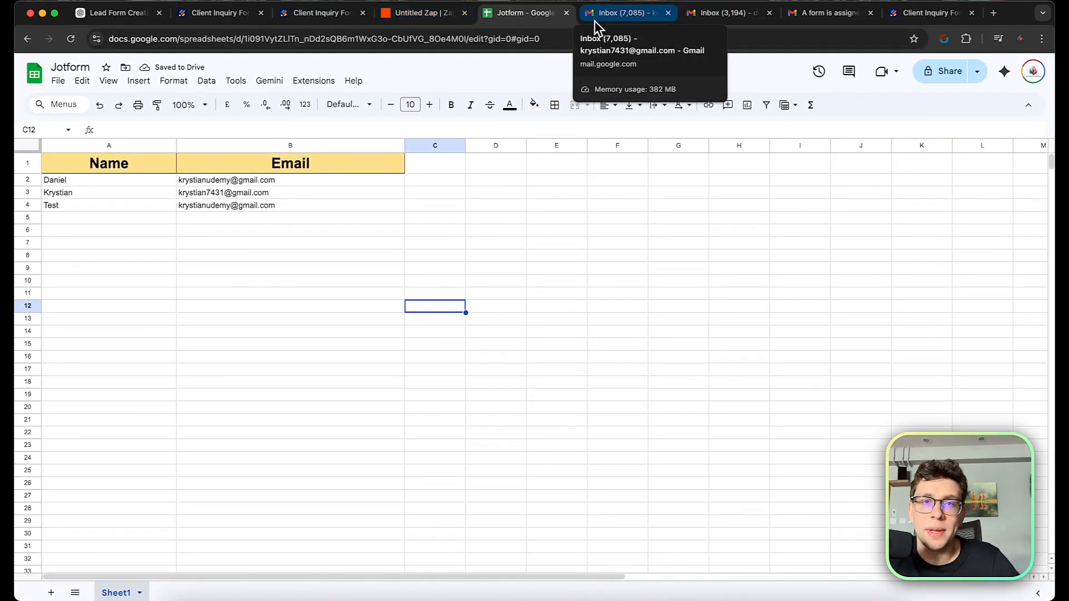
Go to Zap History from the Zapier dashboard and open the successful Untitled Zap run.
click(430, 17)
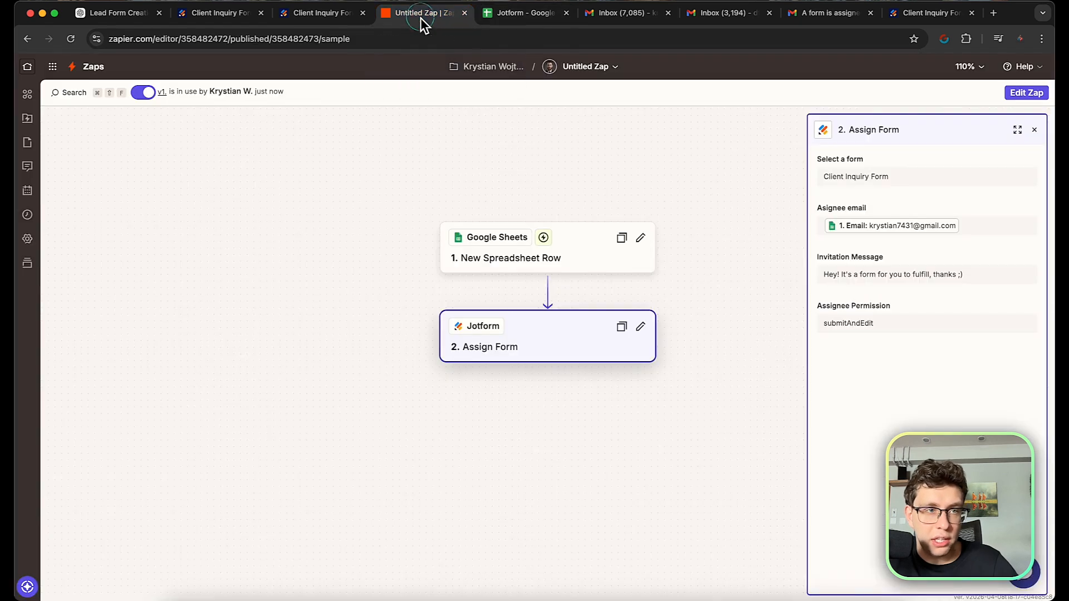
click(93, 68)
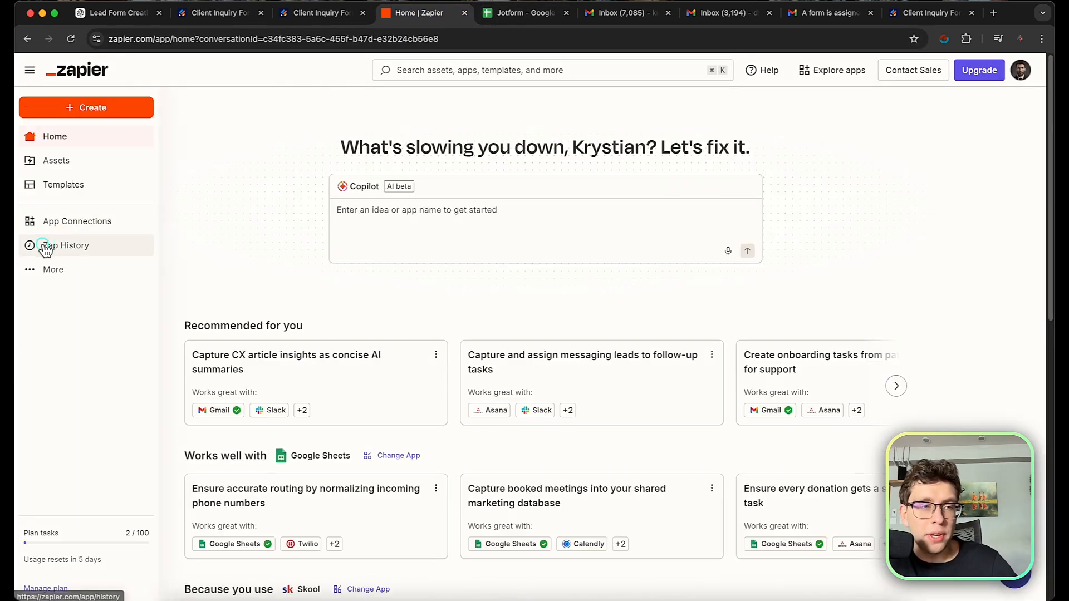
click(39, 250)
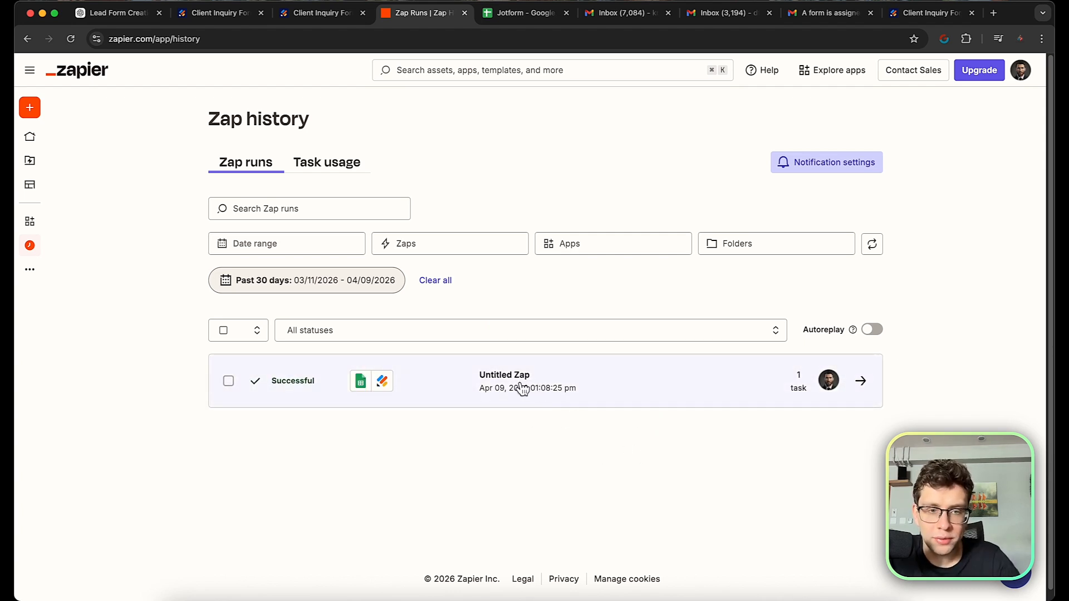
click(526, 384)
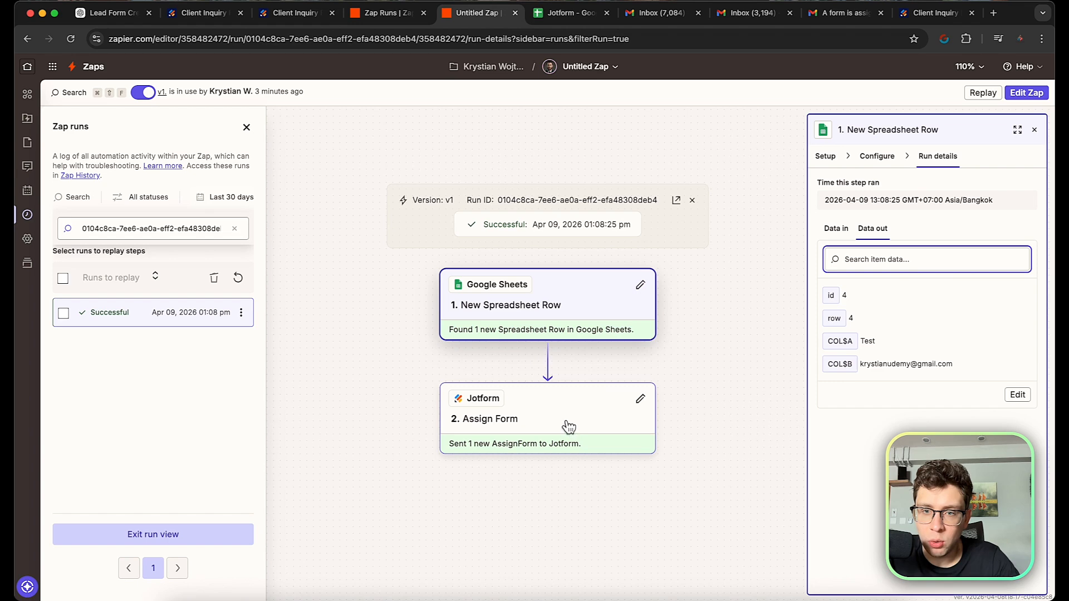
Review the Assign Form step output and the spreadsheet row data, selecting the recorded email.
click(569, 426)
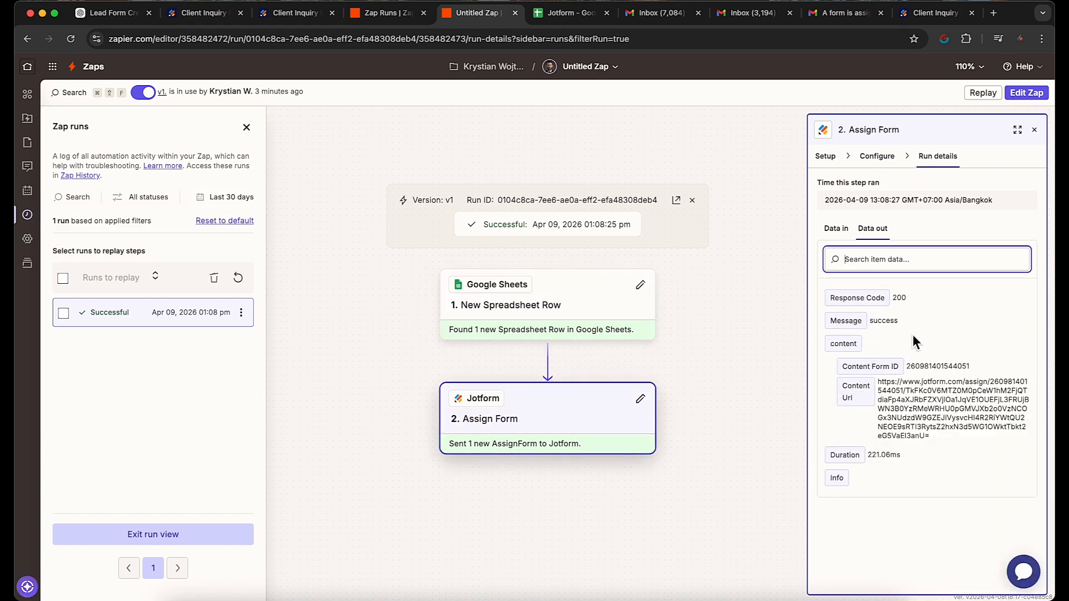
click(555, 328)
click(956, 365)
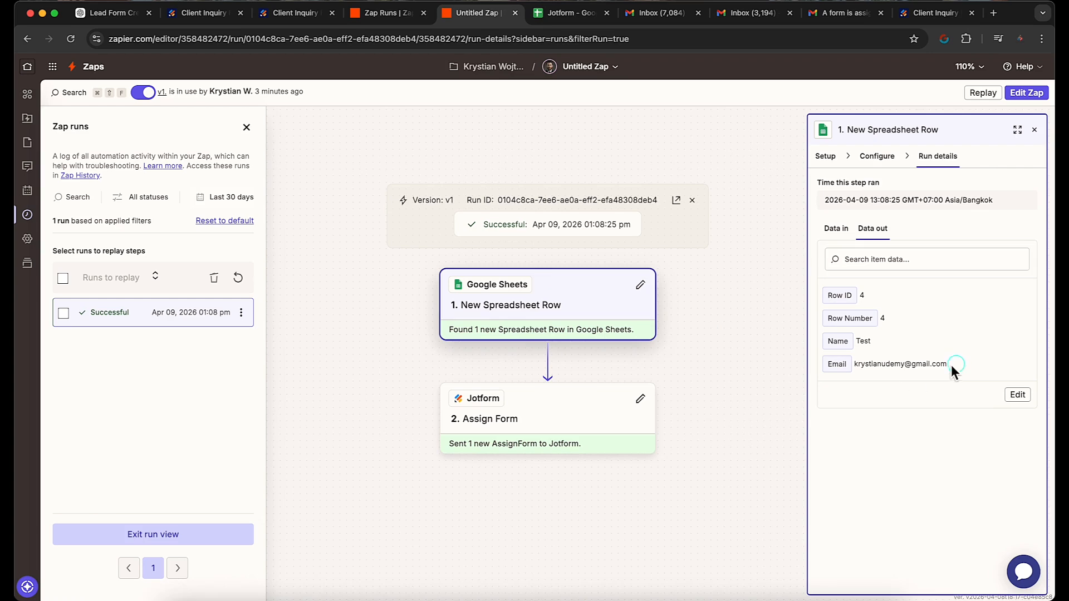
drag(956, 365, 852, 369)
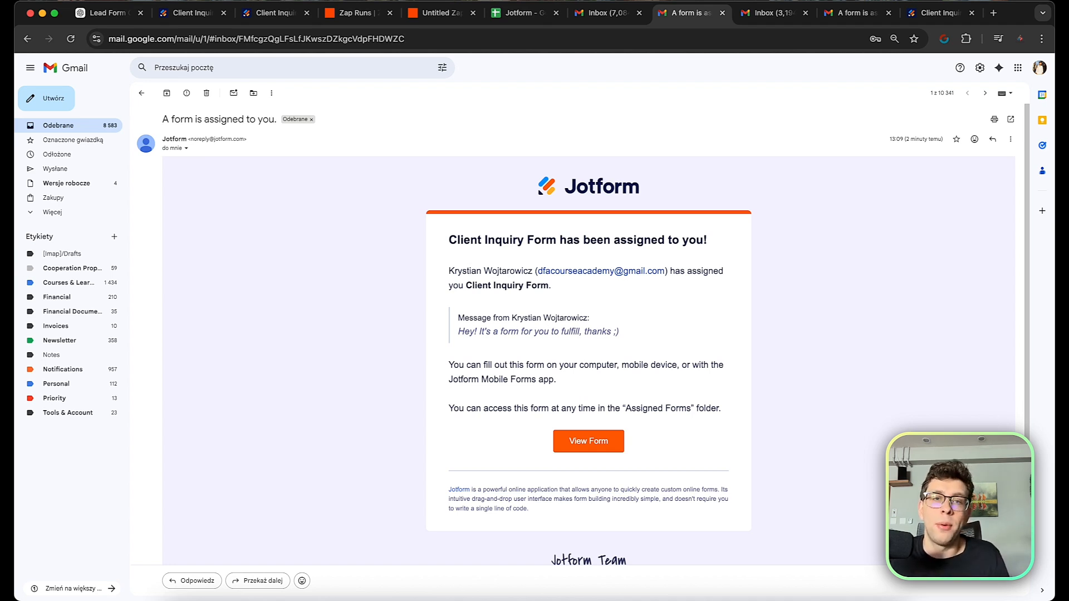
Return to the Jotform spreadsheet with its three name-and-email rows ending in Test.
click(540, 20)
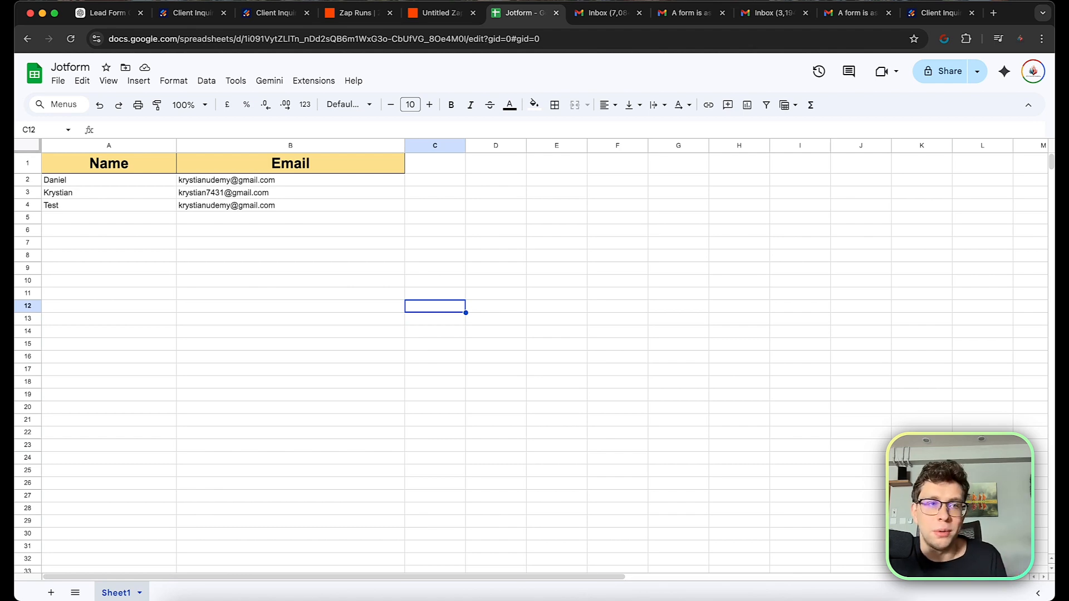
Move from the Client Inquiry Form table and builder to the public fillable form.
click(192, 13)
click(273, 13)
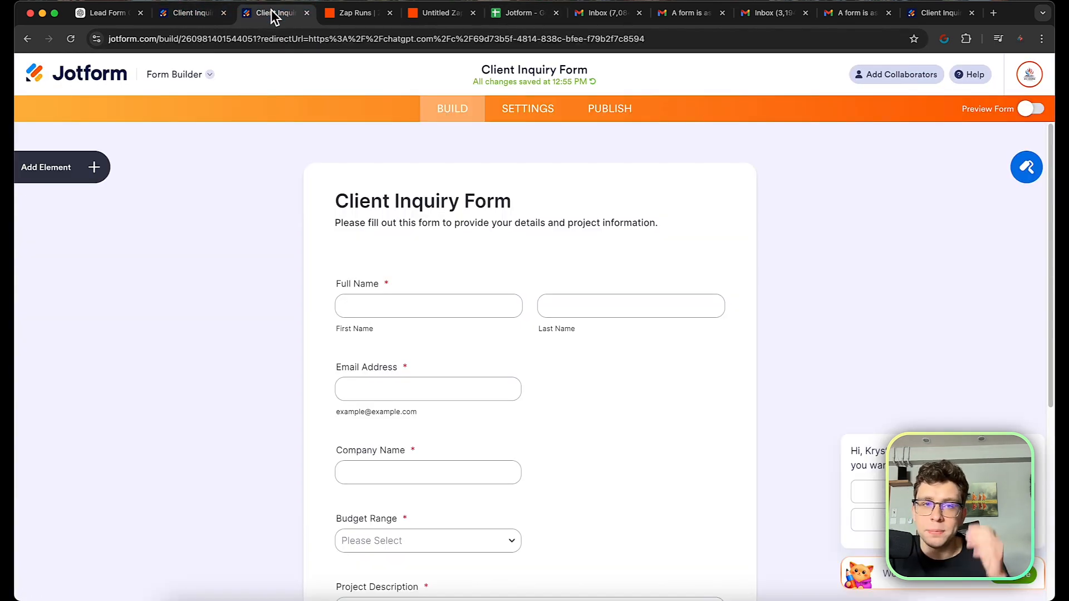
click(919, 16)
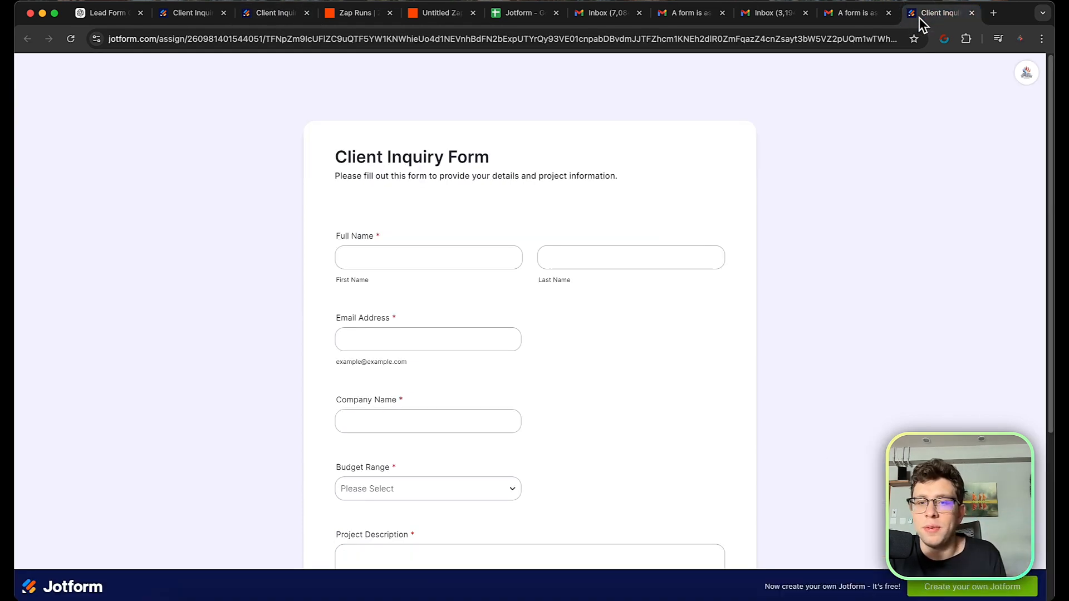